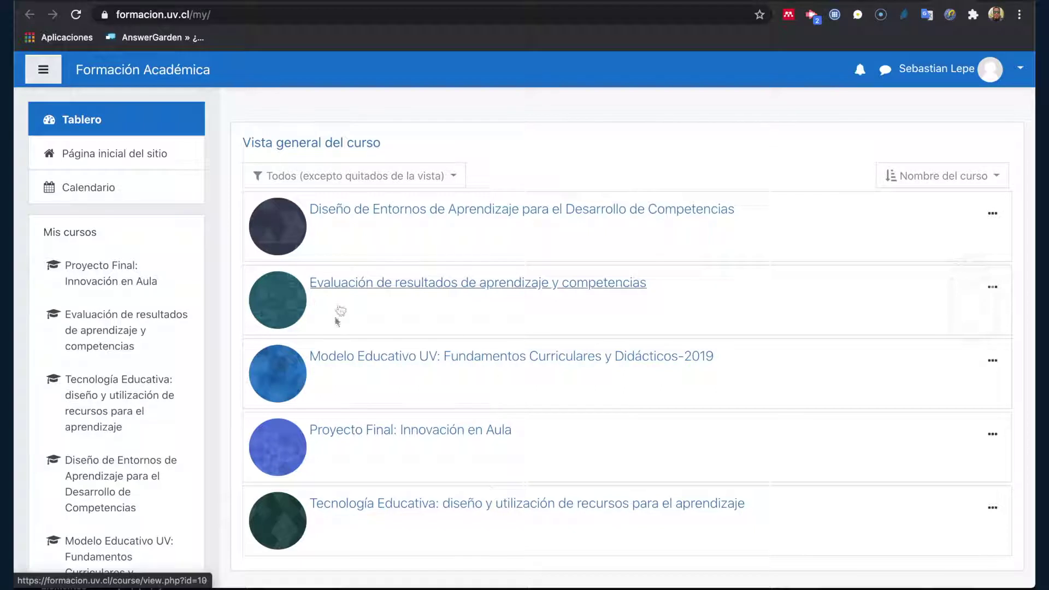
- Open the course "Tecnología Educativa: diseño y utilización de recursos para el aprendizaje" and view its reading "PPT - Video Tutorial 1", closing the document again
{"action": "left_click", "coordinate": [447, 509]}
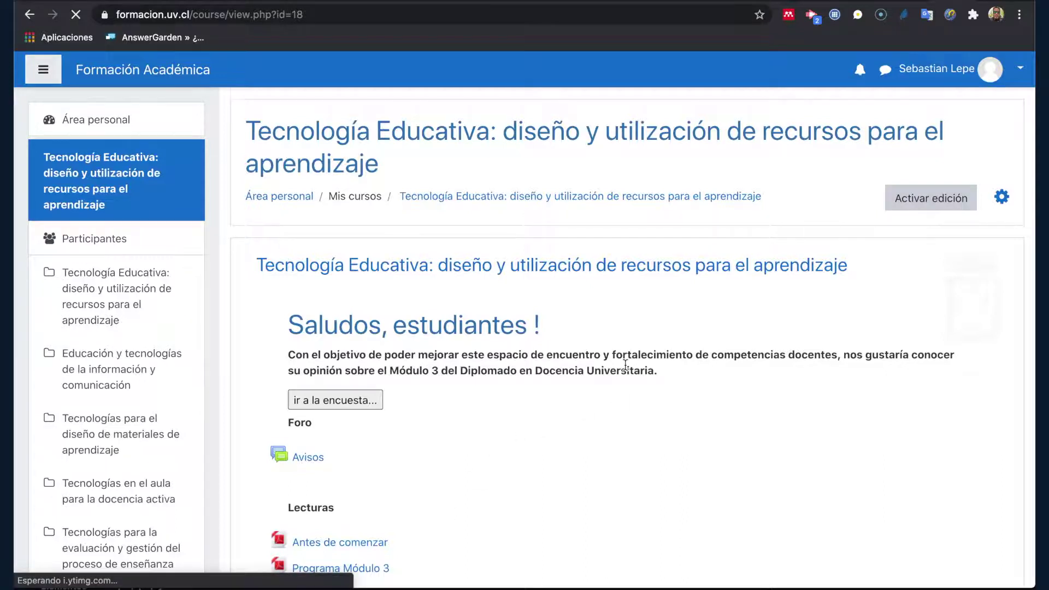
{"action": "scroll", "coordinate": [625, 365], "scroll_direction": "down", "scroll_amount": 2}
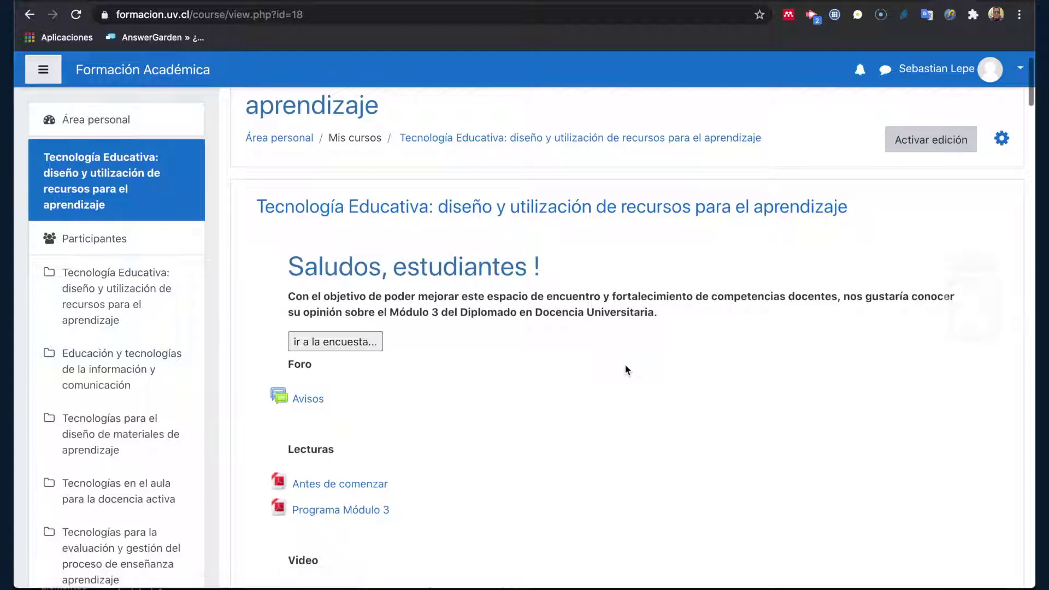
{"action": "scroll", "coordinate": [582, 367], "scroll_direction": "down", "scroll_amount": 15}
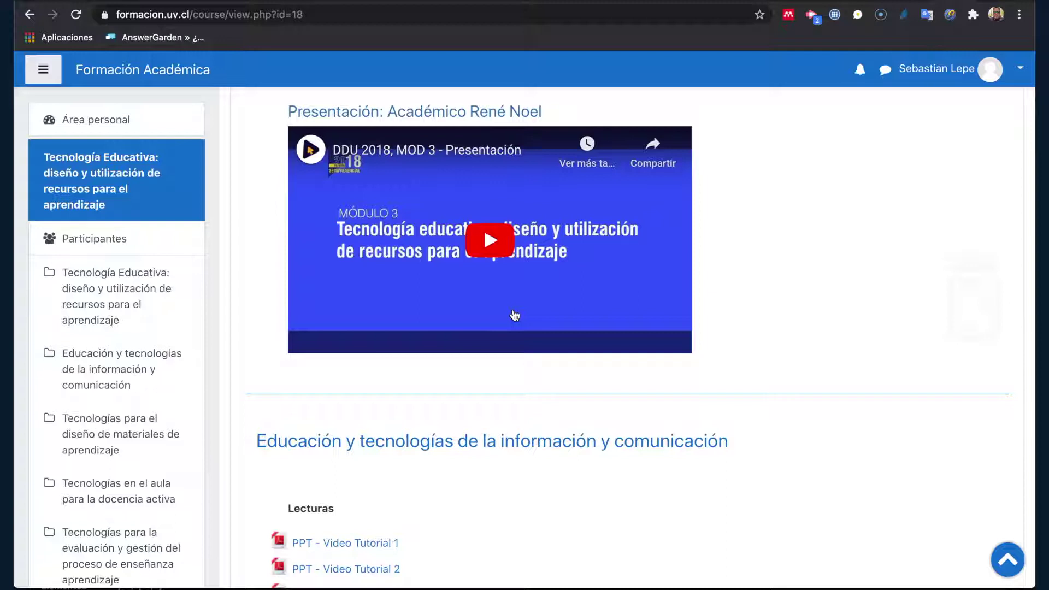
{"action": "scroll", "coordinate": [546, 371], "scroll_direction": "down", "scroll_amount": 5}
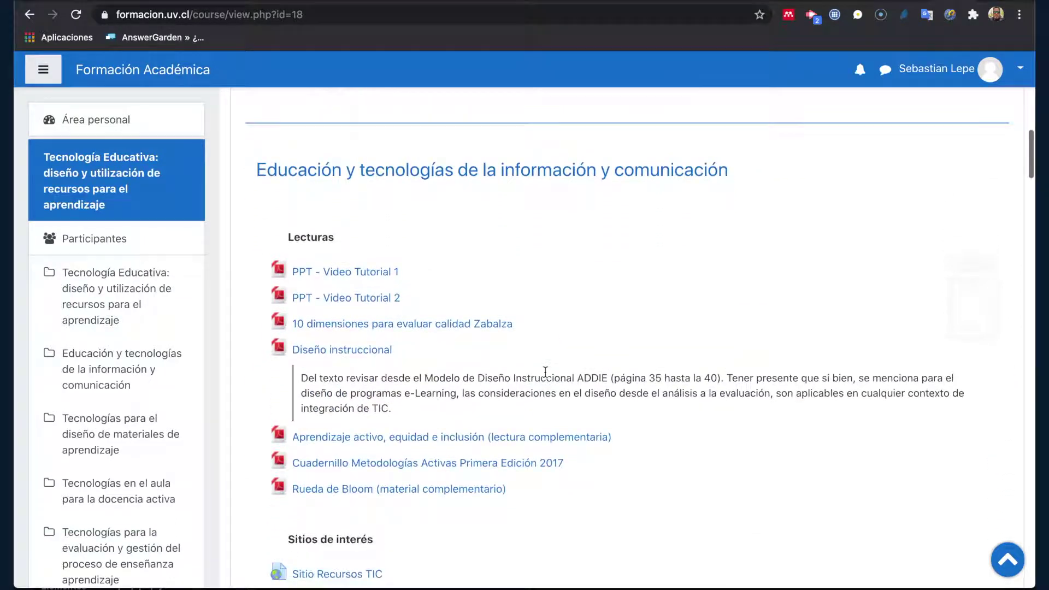
{"action": "left_click", "coordinate": [360, 277]}
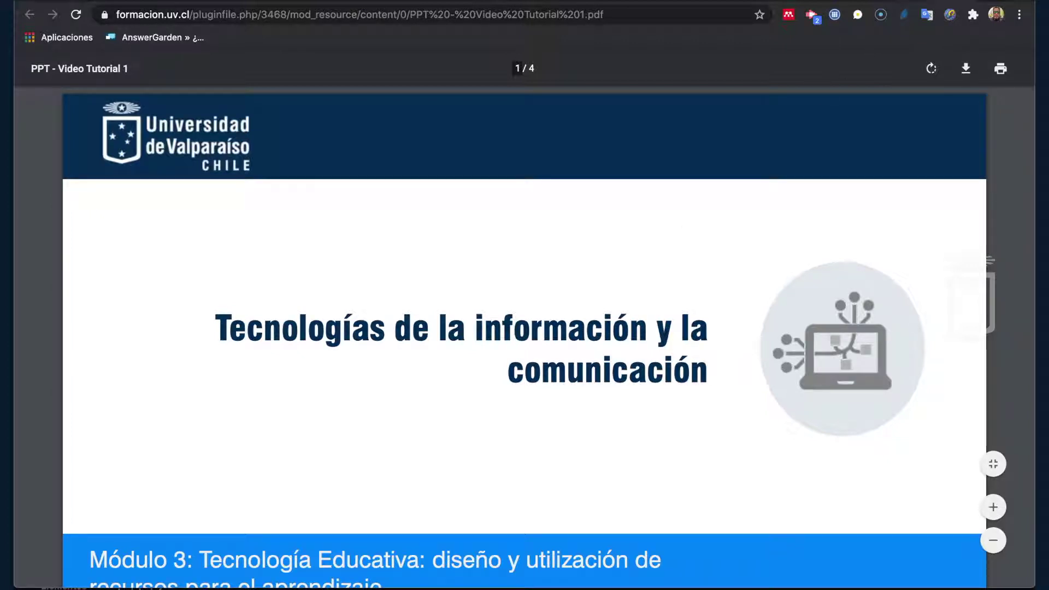
{"action": "key", "text": "super+w"}
- Open the activity "Foro 1: Barreras e integración de TIC (actividad sumativa)" in the "Educación y tecnologías de la información y comunicación" section
{"action": "scroll", "coordinate": [427, 437], "scroll_direction": "down", "scroll_amount": 1}
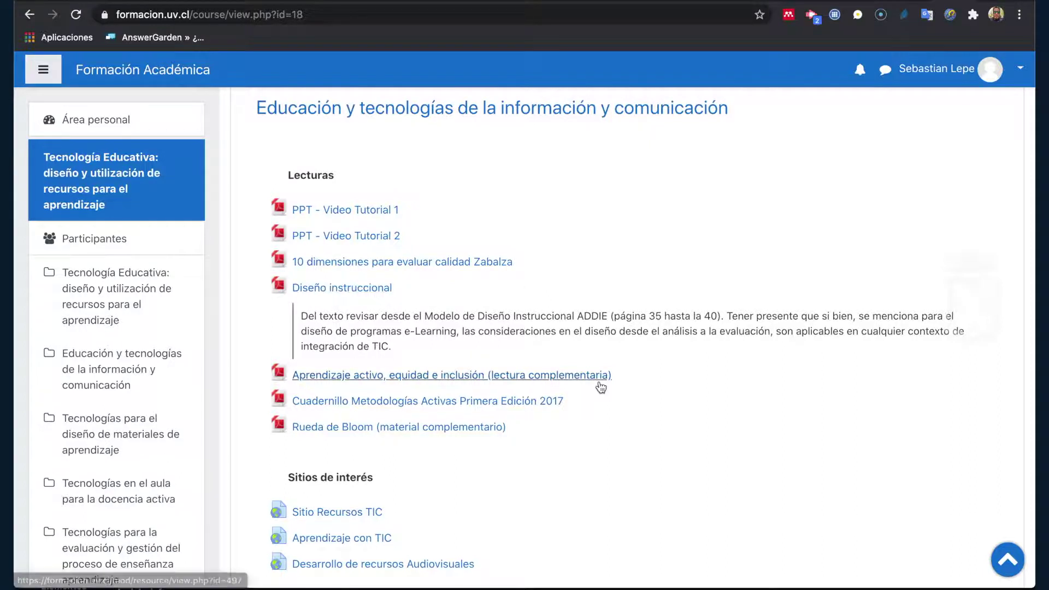
{"action": "scroll", "coordinate": [599, 382], "scroll_direction": "down", "scroll_amount": 8}
{"action": "scroll", "coordinate": [599, 382], "scroll_direction": "down", "scroll_amount": 3}
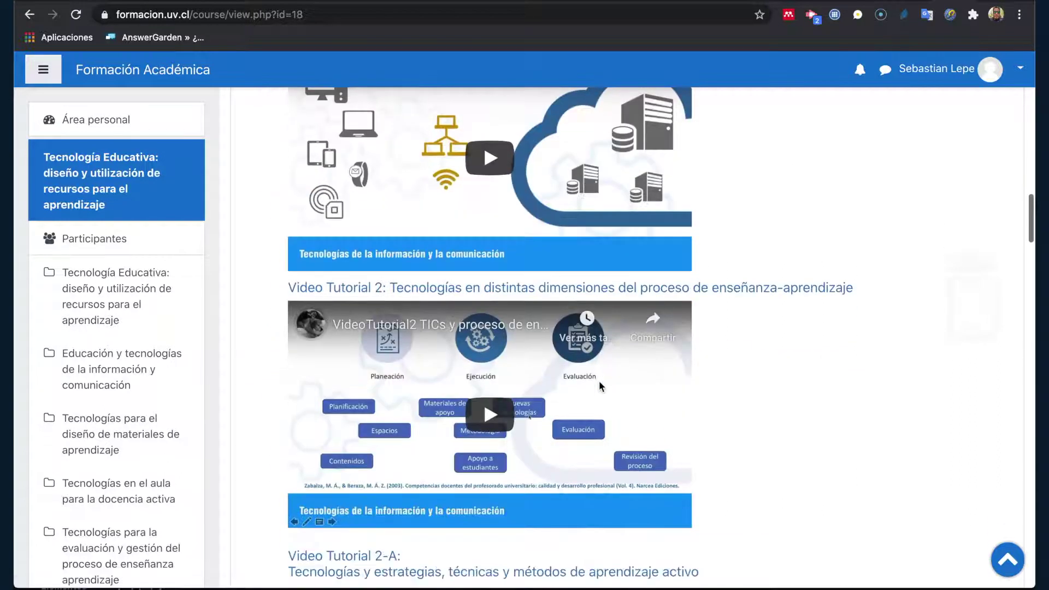
{"action": "scroll", "coordinate": [598, 380], "scroll_direction": "down", "scroll_amount": 3}
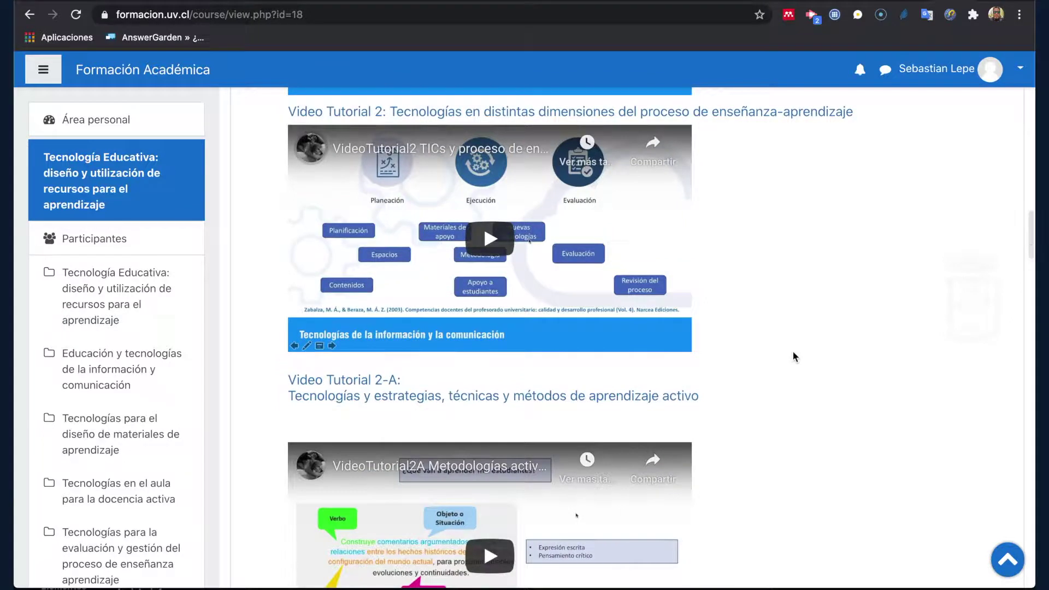
{"action": "scroll", "coordinate": [792, 356], "scroll_direction": "down", "scroll_amount": 9}
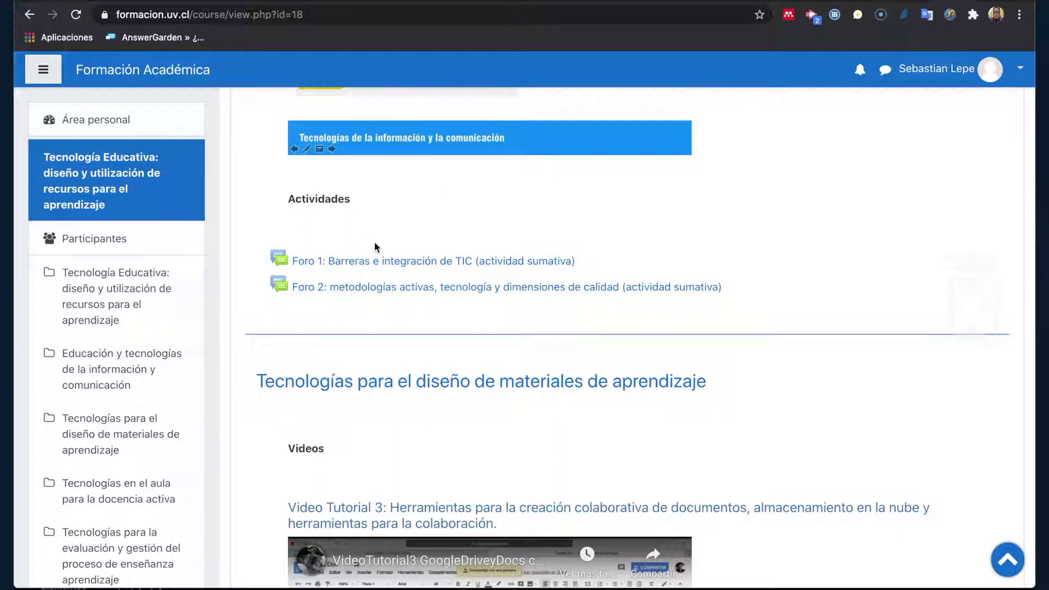
{"action": "left_click", "coordinate": [461, 261]}
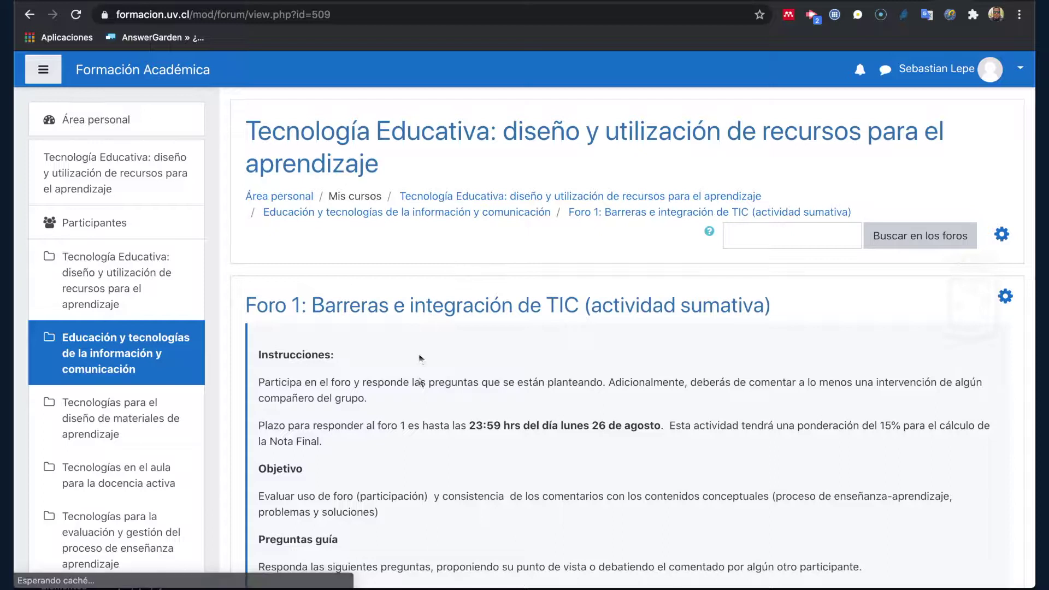
- Start a new question below the forum's evaluation rubric and enter "Respuesta" as its subject
{"action": "scroll", "coordinate": [499, 421], "scroll_direction": "down", "scroll_amount": 2}
{"action": "scroll", "coordinate": [499, 420], "scroll_direction": "down", "scroll_amount": 8}
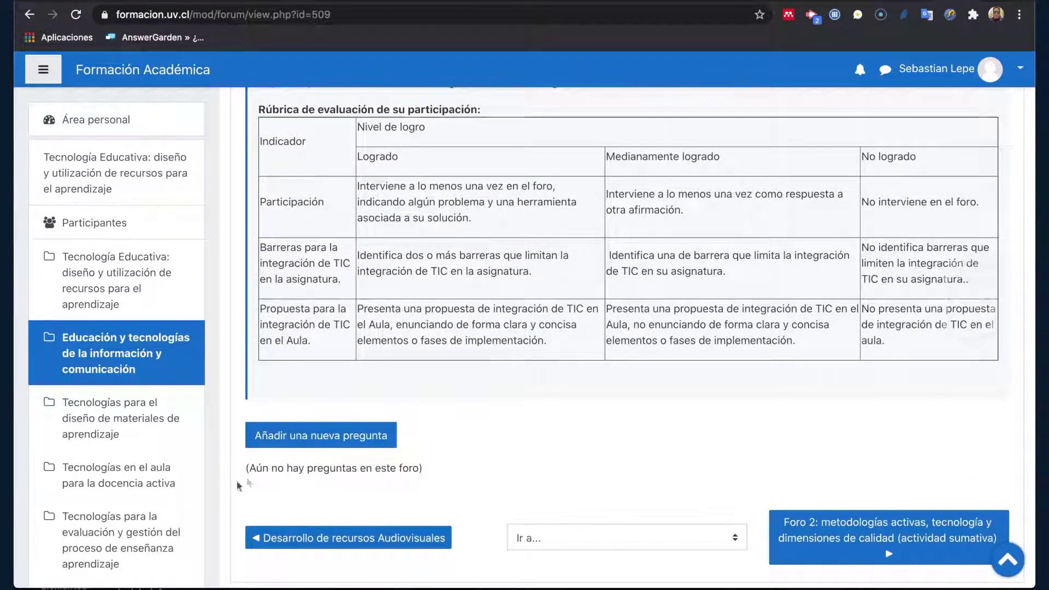
{"action": "left_click", "coordinate": [330, 437]}
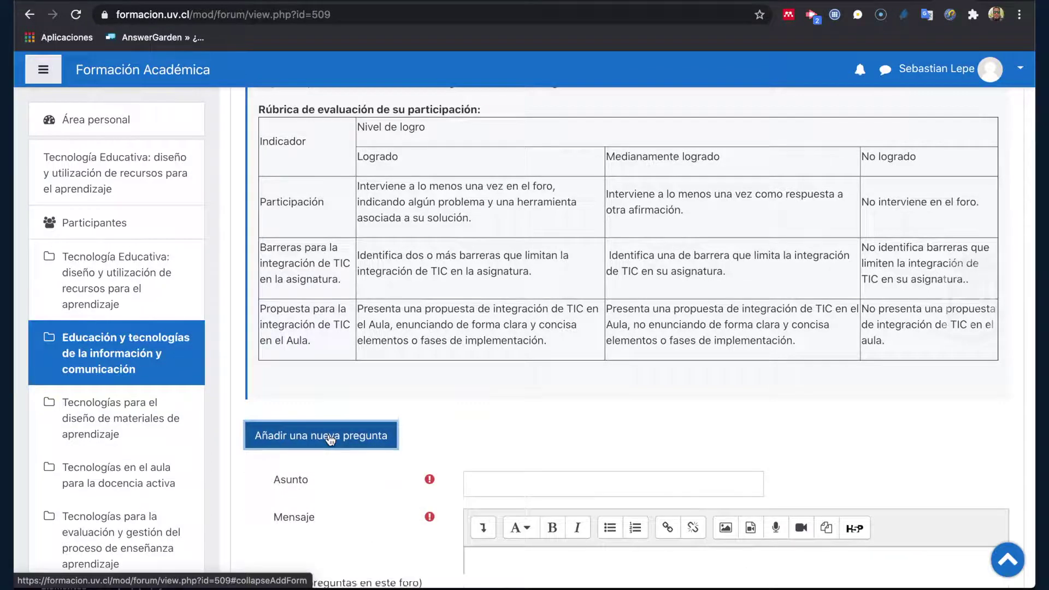
{"action": "left_click", "coordinate": [497, 481]}
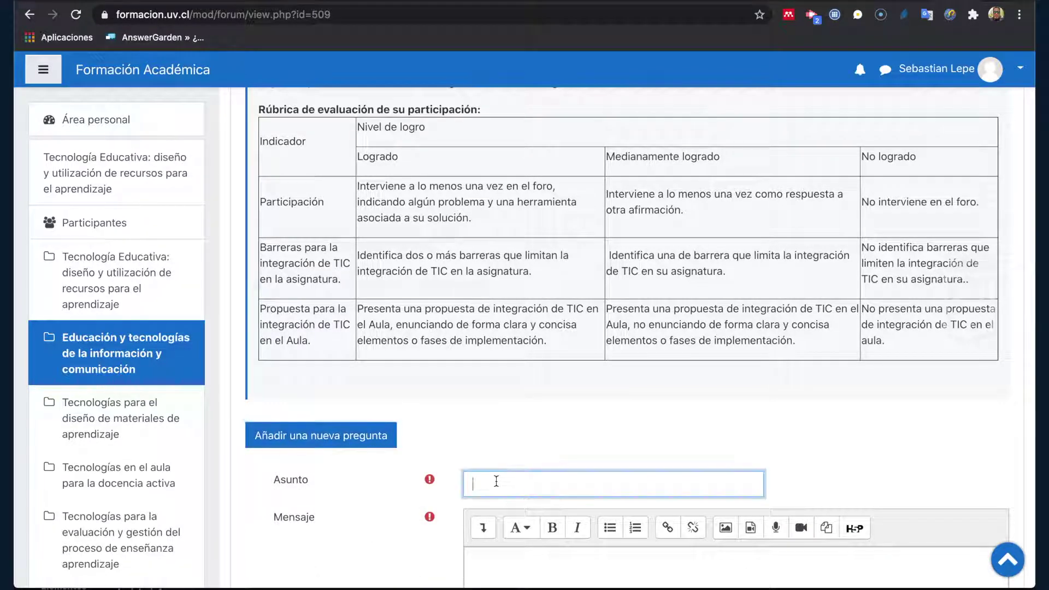
{"action": "type", "text": "Reses"}
{"action": "key", "text": "BackSpace"}
{"action": "key", "text": "BackSpace"}
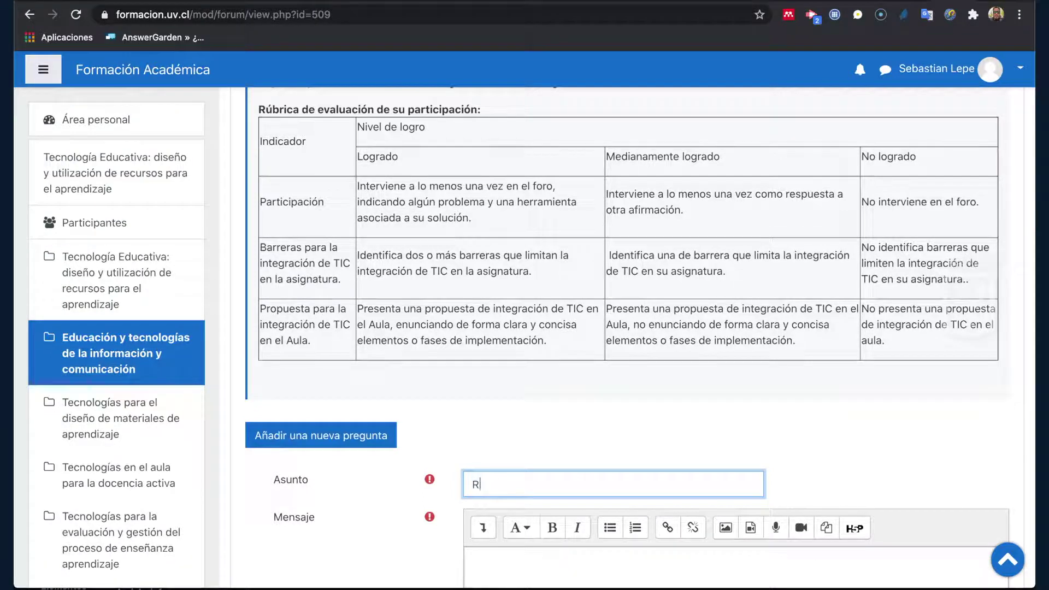
{"action": "type", "text": "espuesta"}
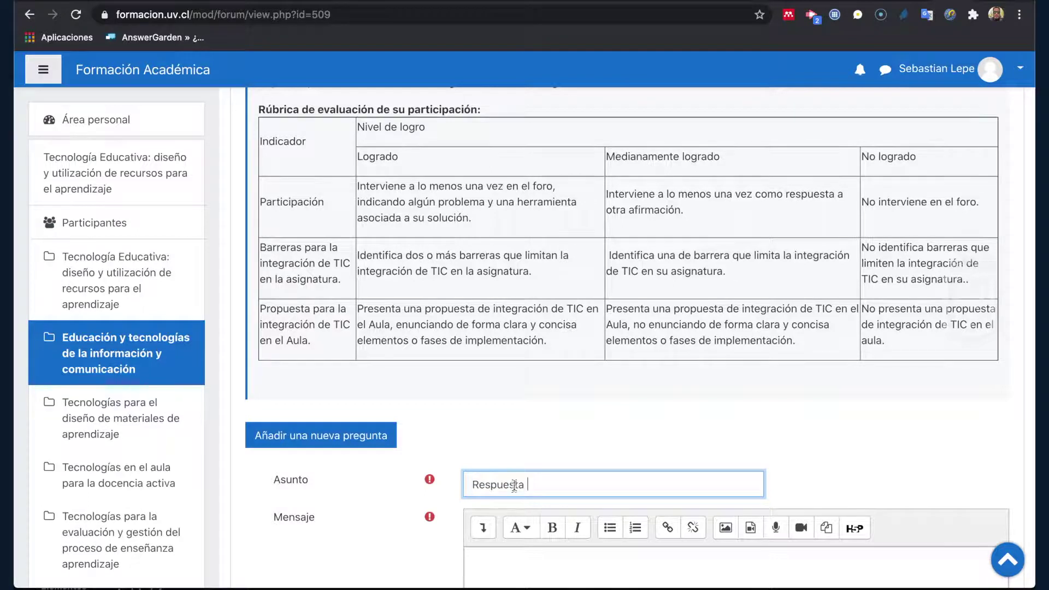
- Write "algo que decir al respecto" as the message of the new forum question
{"action": "scroll", "coordinate": [379, 479], "scroll_direction": "down", "scroll_amount": 3}
{"action": "left_click", "coordinate": [508, 414]}
{"action": "type", "text": "algo que decir al respecto"}
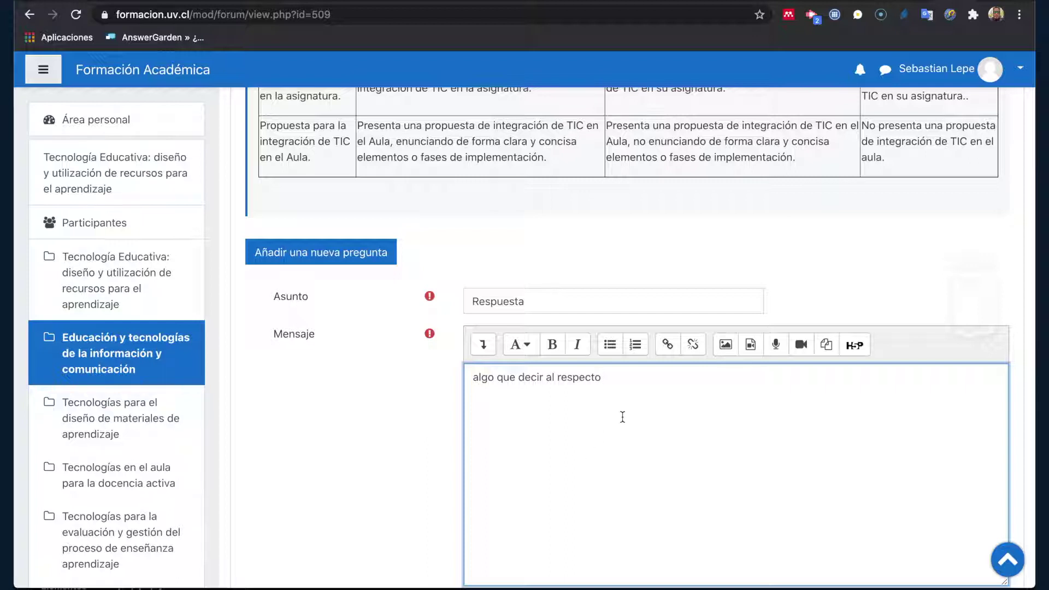
- Record a webcam video of about 6 seconds, allowing microphone and camera access, and attach it to the message
{"action": "scroll", "coordinate": [369, 463], "scroll_direction": "down", "scroll_amount": 1}
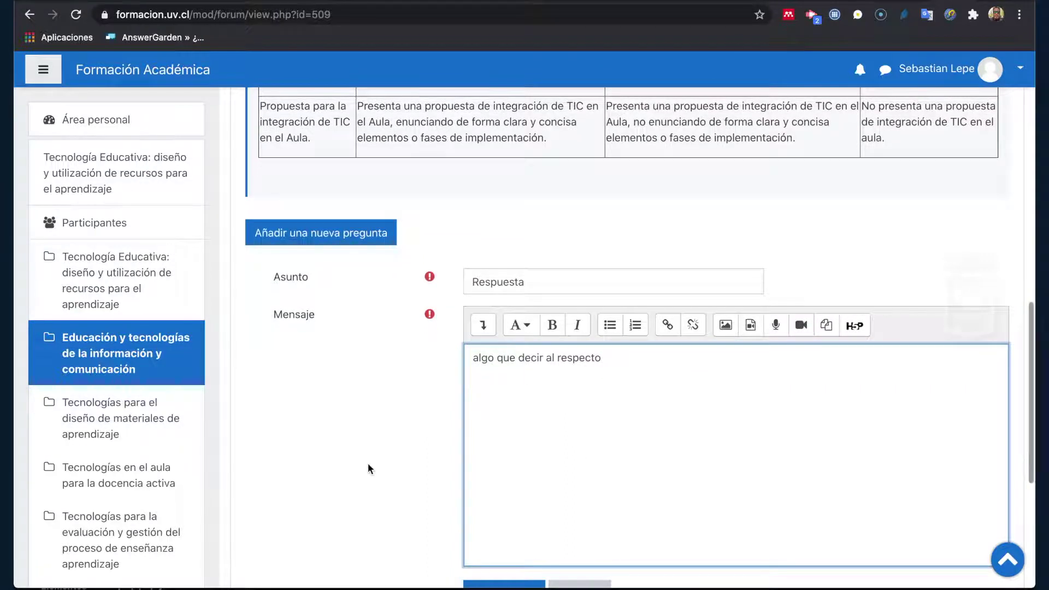
{"action": "scroll", "coordinate": [368, 463], "scroll_direction": "down", "scroll_amount": 1}
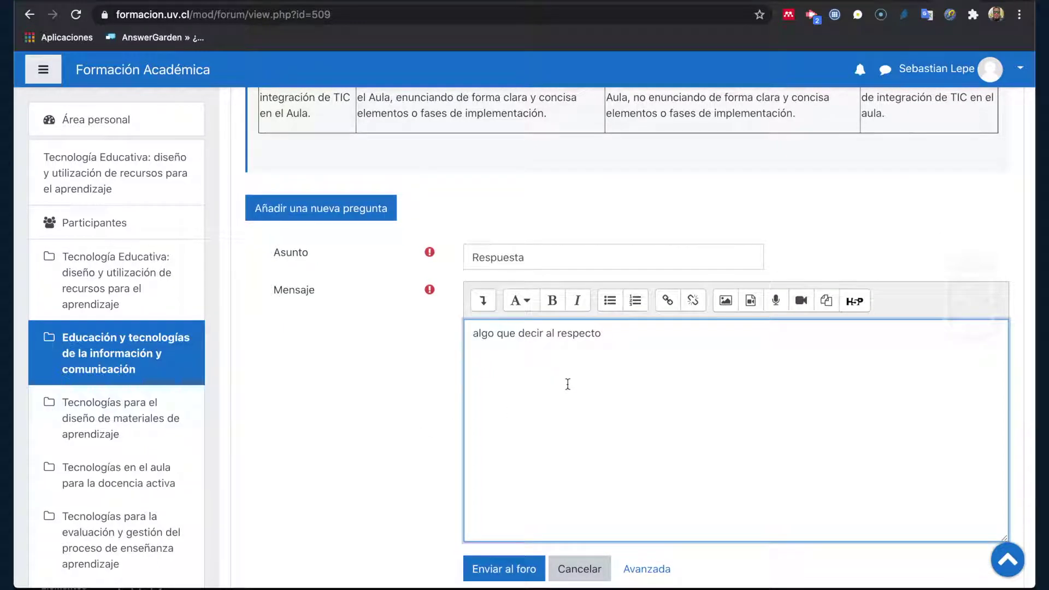
{"action": "left_click", "coordinate": [801, 300]}
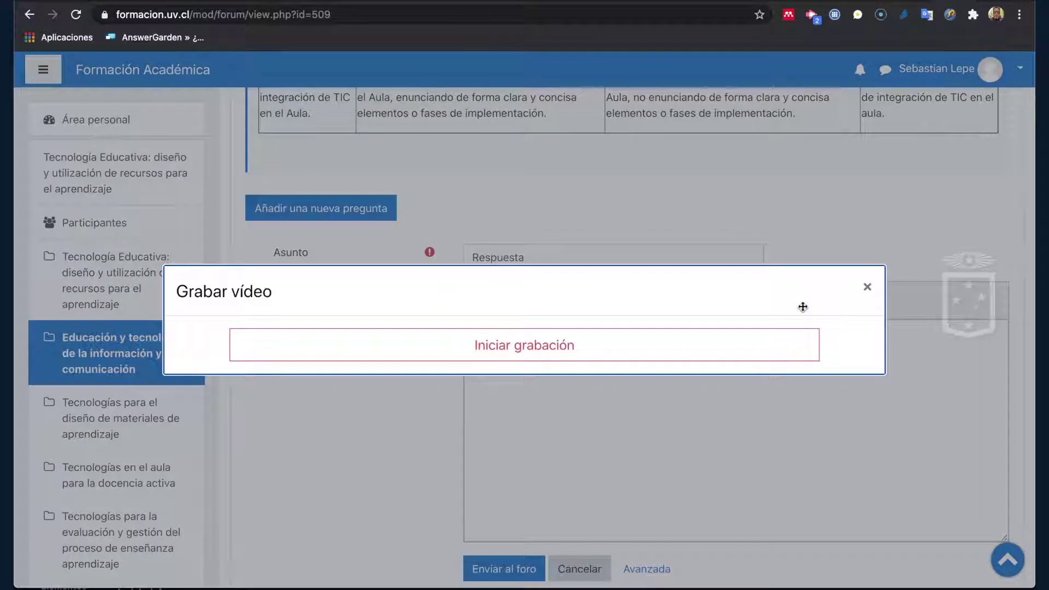
{"action": "left_click", "coordinate": [497, 348]}
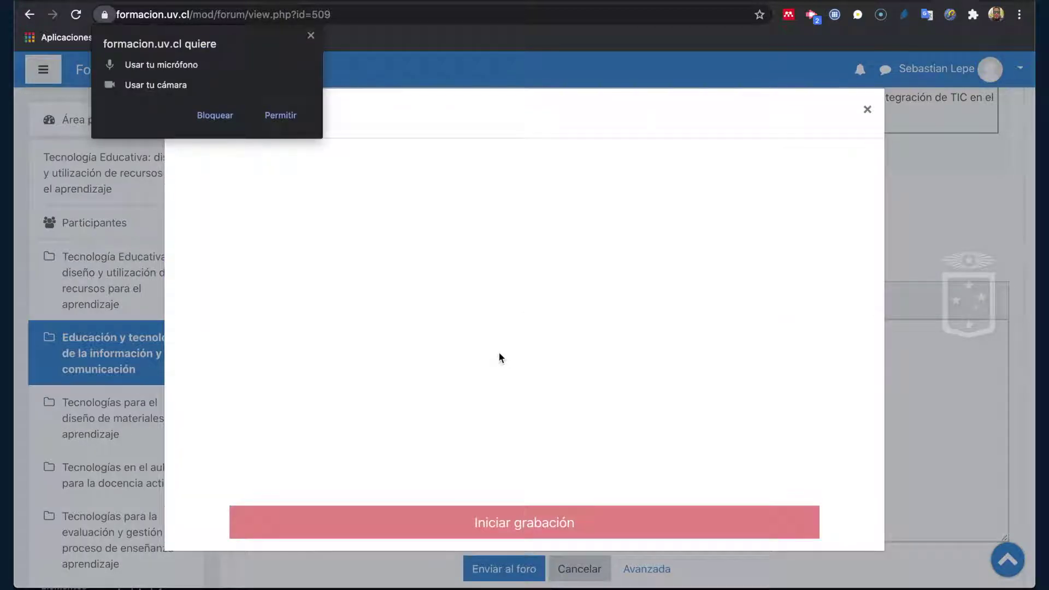
{"action": "left_click", "coordinate": [281, 115]}
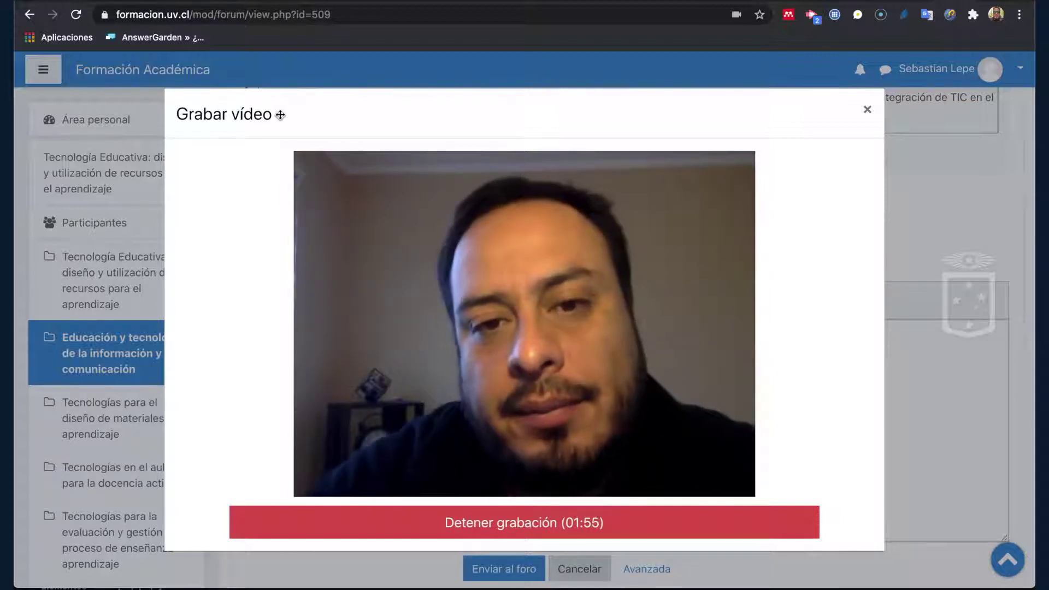
{"action": "left_click", "coordinate": [548, 531]}
{"action": "left_click", "coordinate": [552, 555]}
- Play back the attached video in the message and submit the question to the forum
{"action": "left_click", "coordinate": [491, 488]}
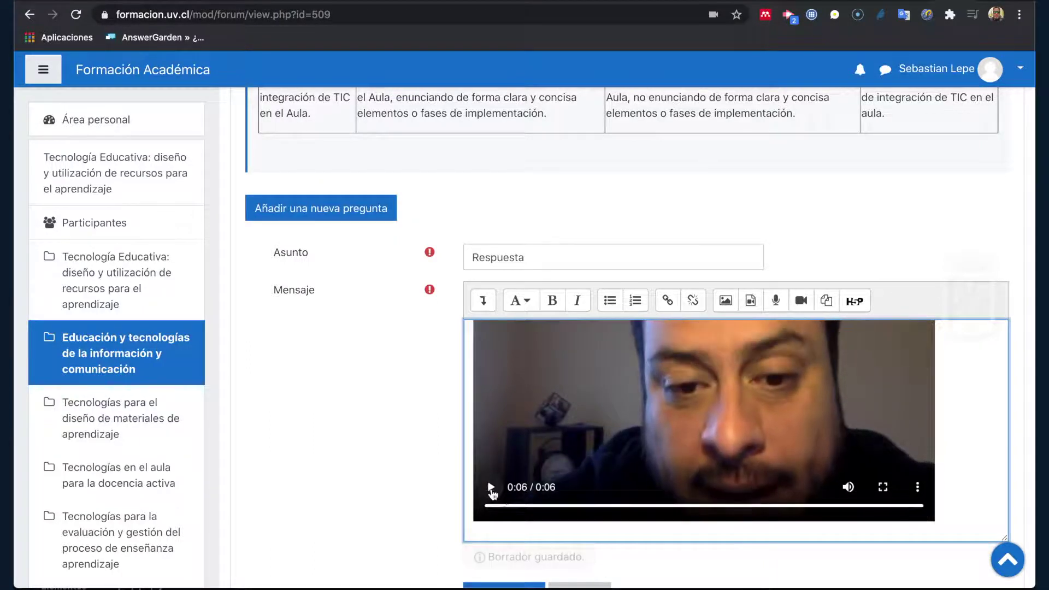
{"action": "left_click", "coordinate": [490, 487]}
{"action": "left_click", "coordinate": [490, 487]}
{"action": "scroll", "coordinate": [667, 418], "scroll_direction": "down", "scroll_amount": 4}
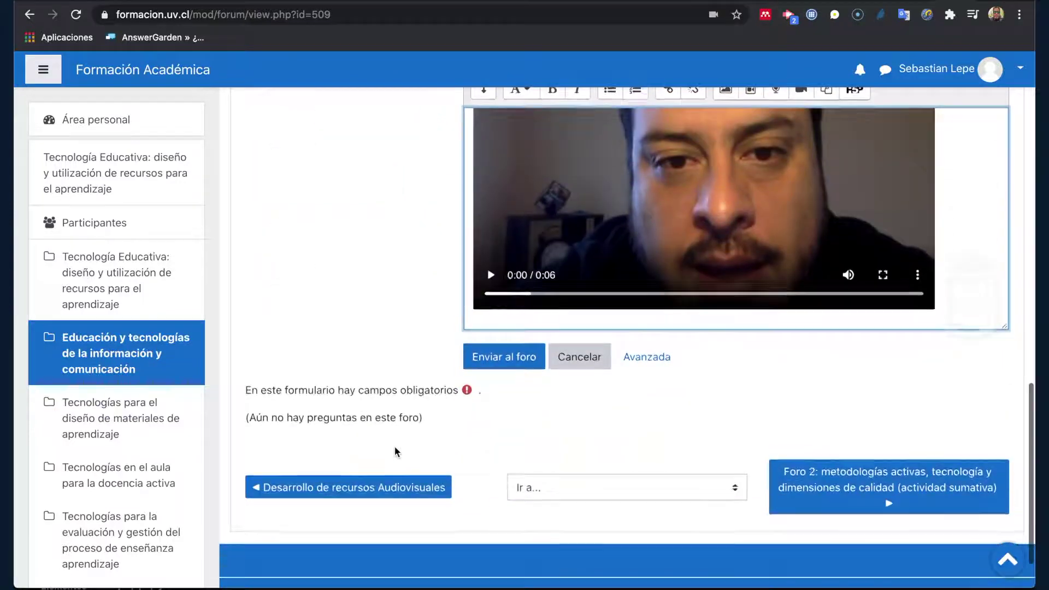
{"action": "left_click", "coordinate": [513, 369]}
- Open the posted "Respuesta" discussion from the forum's topic list and review its text and video
{"action": "scroll", "coordinate": [514, 368], "scroll_direction": "down", "scroll_amount": 10}
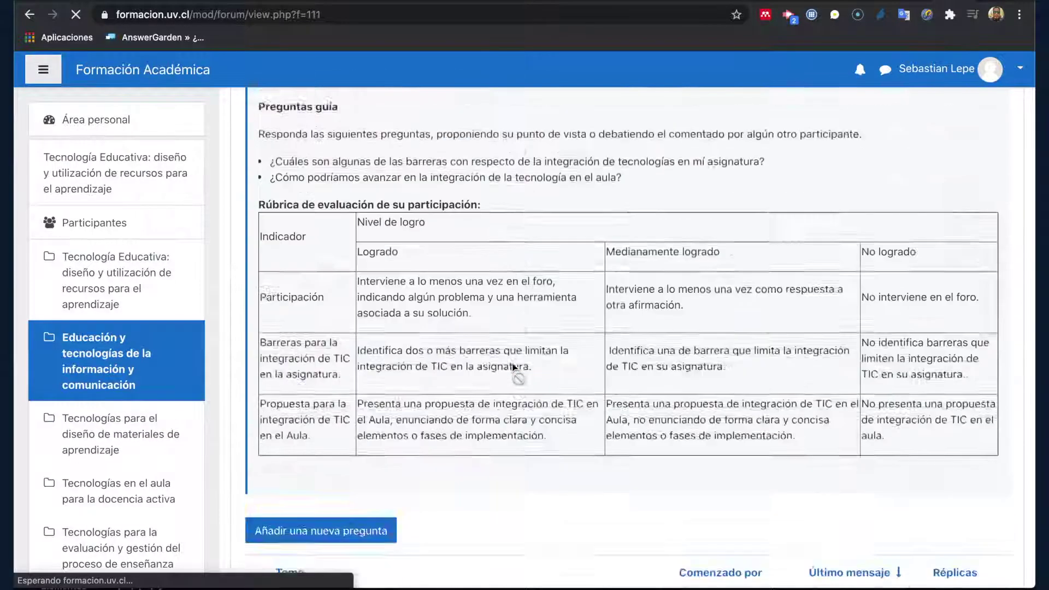
{"action": "scroll", "coordinate": [514, 367], "scroll_direction": "down", "scroll_amount": 5}
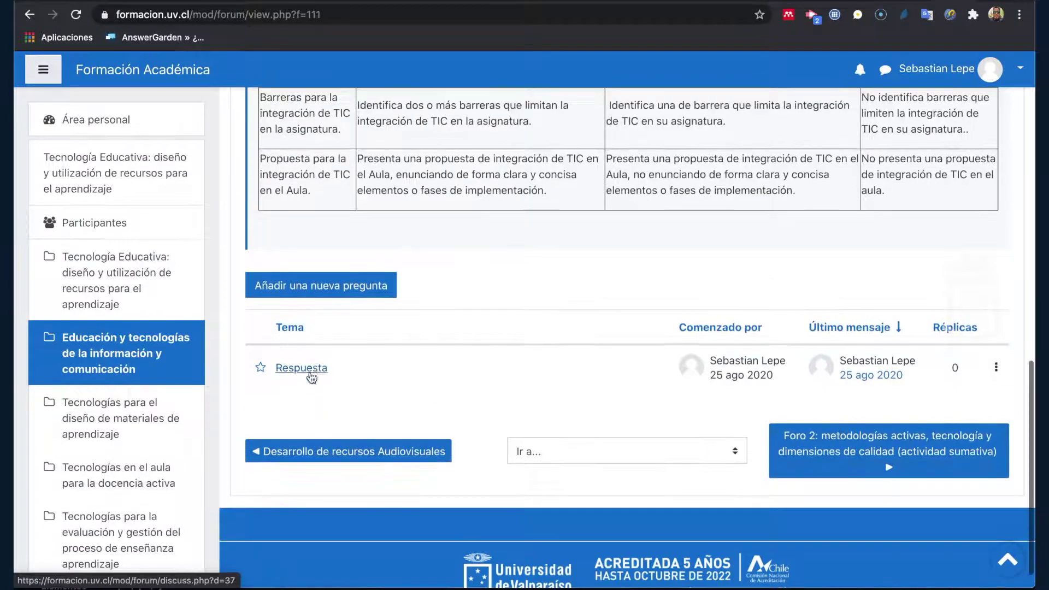
{"action": "left_click", "coordinate": [310, 373]}
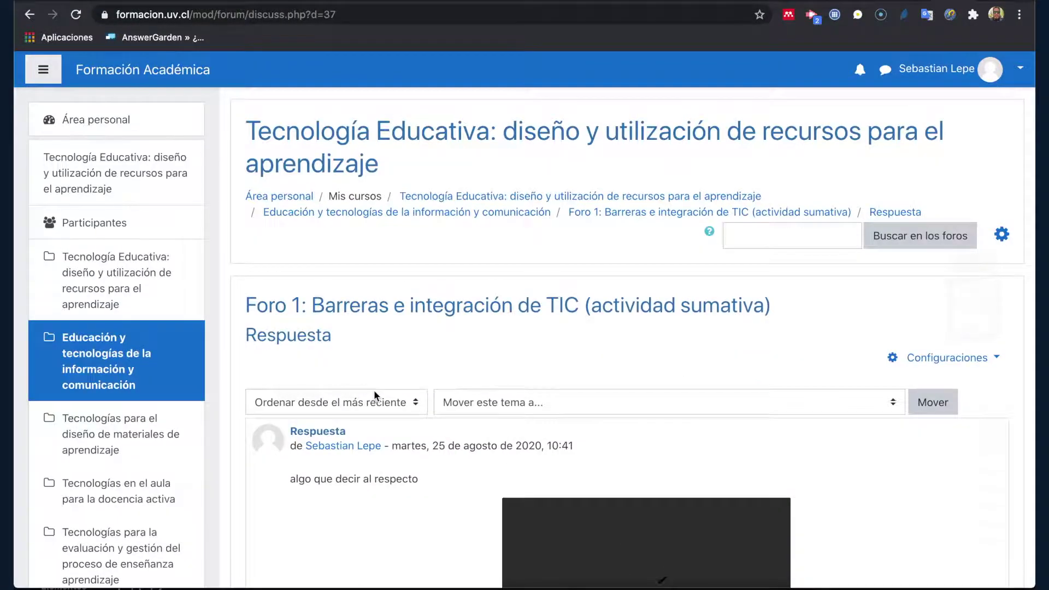
{"action": "scroll", "coordinate": [374, 389], "scroll_direction": "down", "scroll_amount": 4}
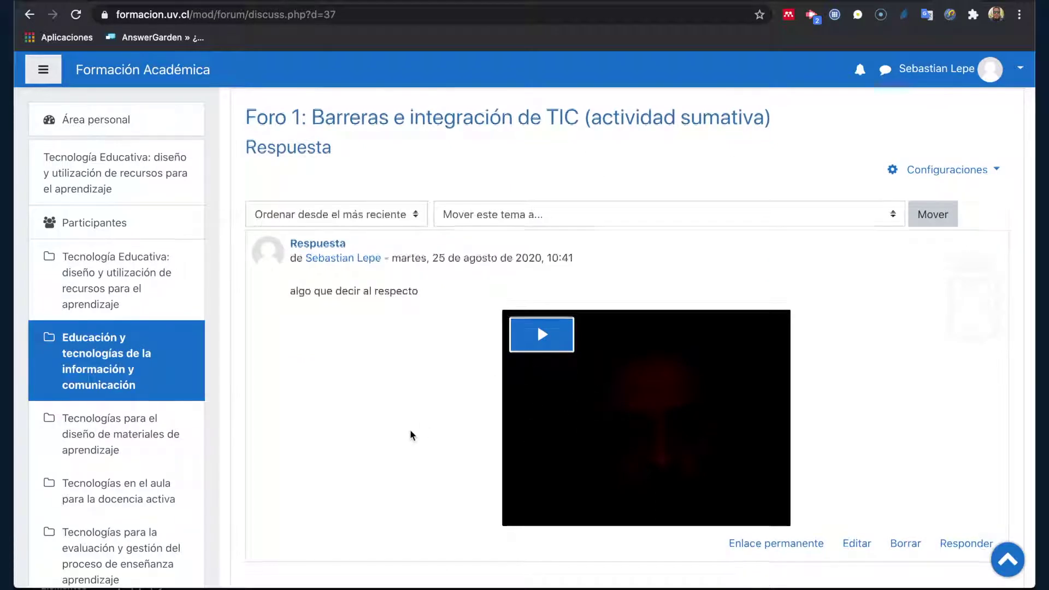
{"action": "scroll", "coordinate": [412, 435], "scroll_direction": "down", "scroll_amount": 1}
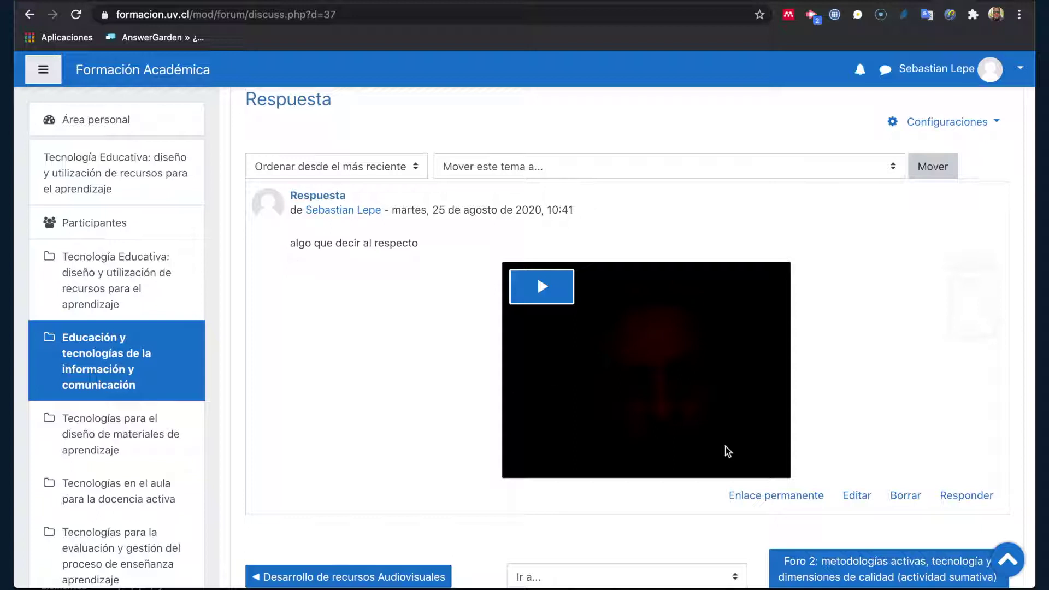
- Edit the "Respuesta" post so its message reads "Algo que decir al respecto" and save the changes
{"action": "left_click", "coordinate": [857, 496]}
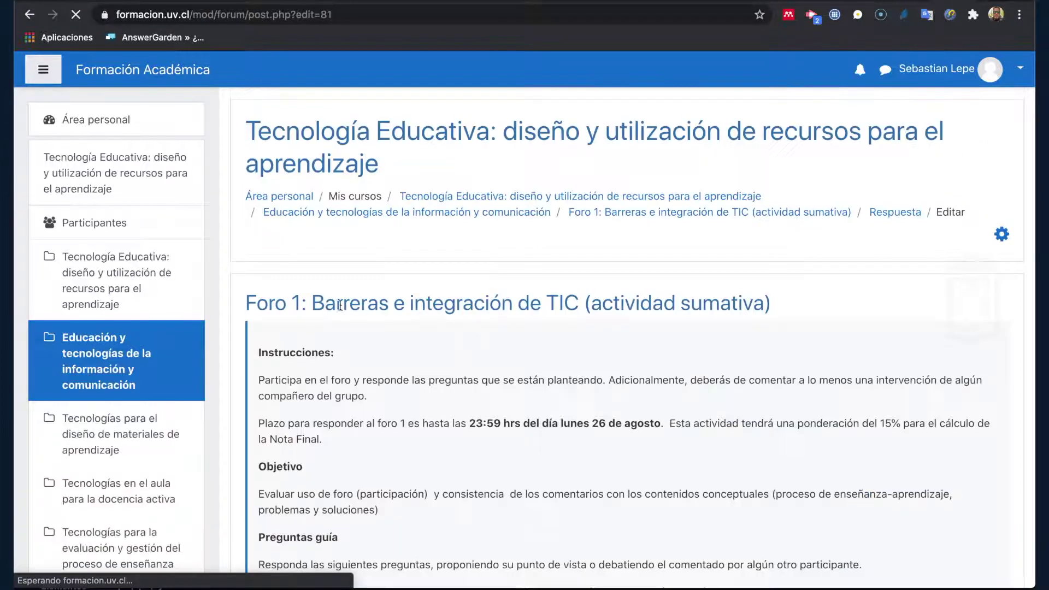
{"action": "scroll", "coordinate": [429, 401], "scroll_direction": "down", "scroll_amount": 15}
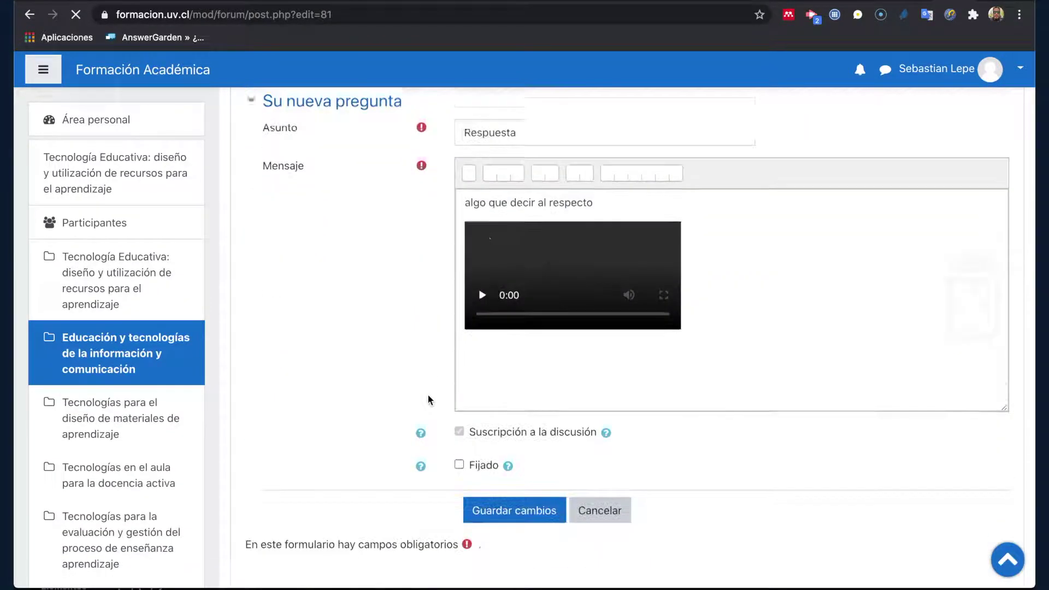
{"action": "left_click", "coordinate": [468, 188]}
{"action": "key", "text": "BackSpace"}
{"action": "type", "text": "A"}
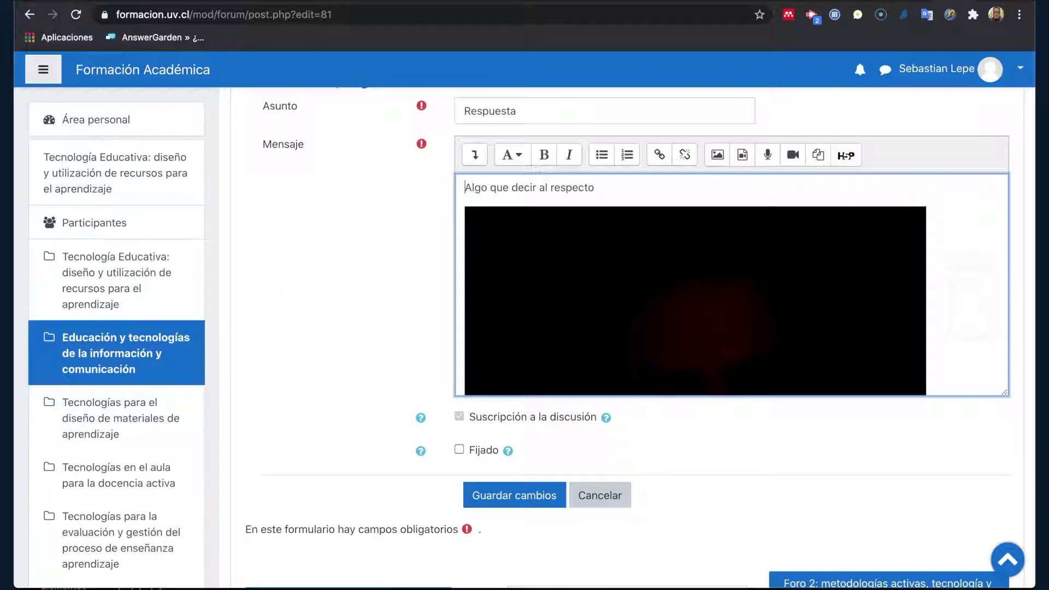
{"action": "left_click", "coordinate": [515, 500]}
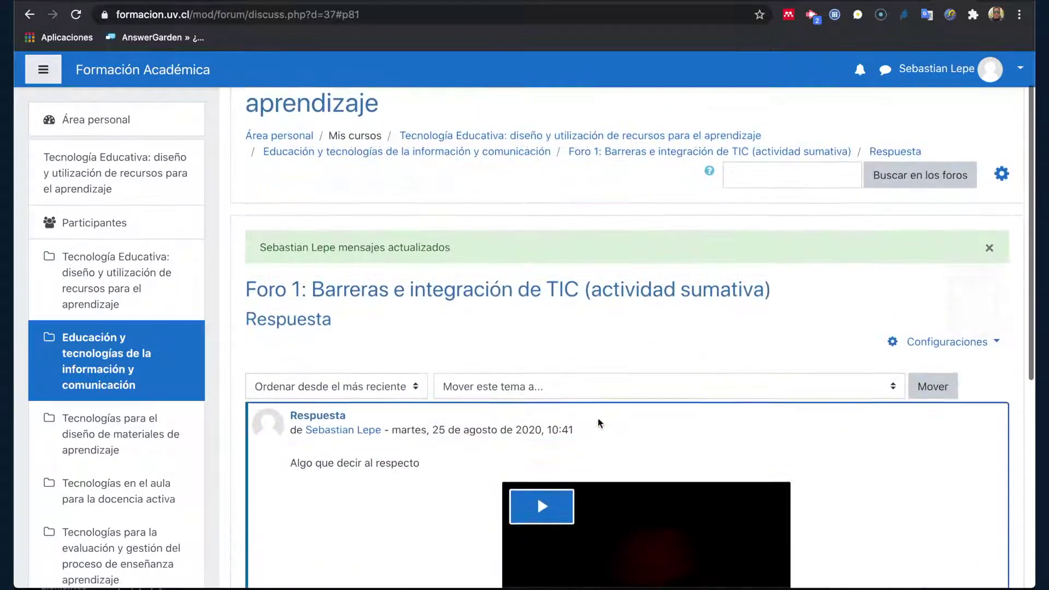
{"action": "scroll", "coordinate": [522, 418], "scroll_direction": "up", "scroll_amount": 2}
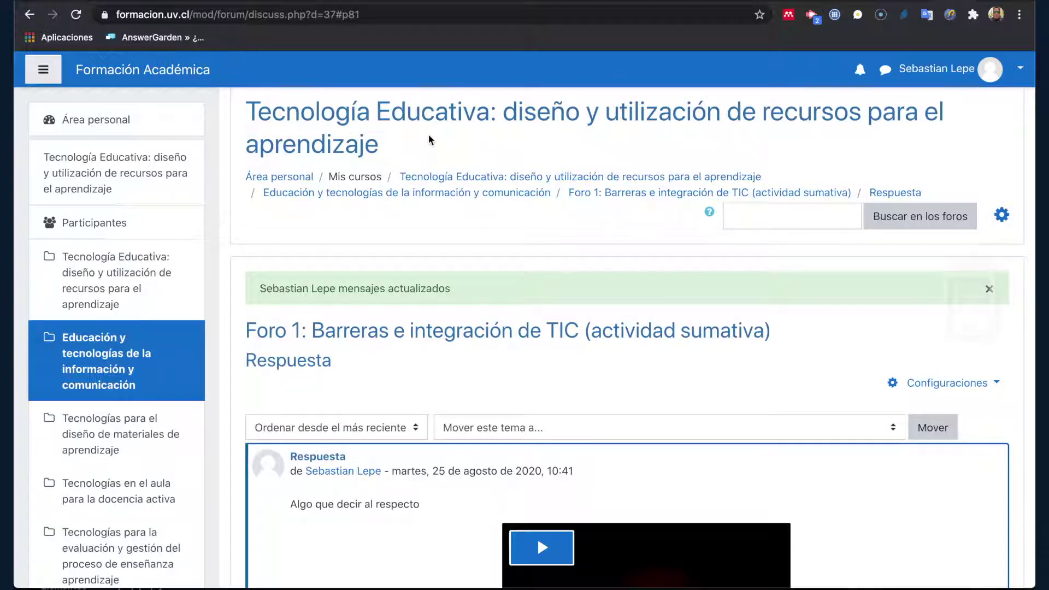
{"action": "scroll", "coordinate": [431, 140], "scroll_direction": "down", "scroll_amount": 2}
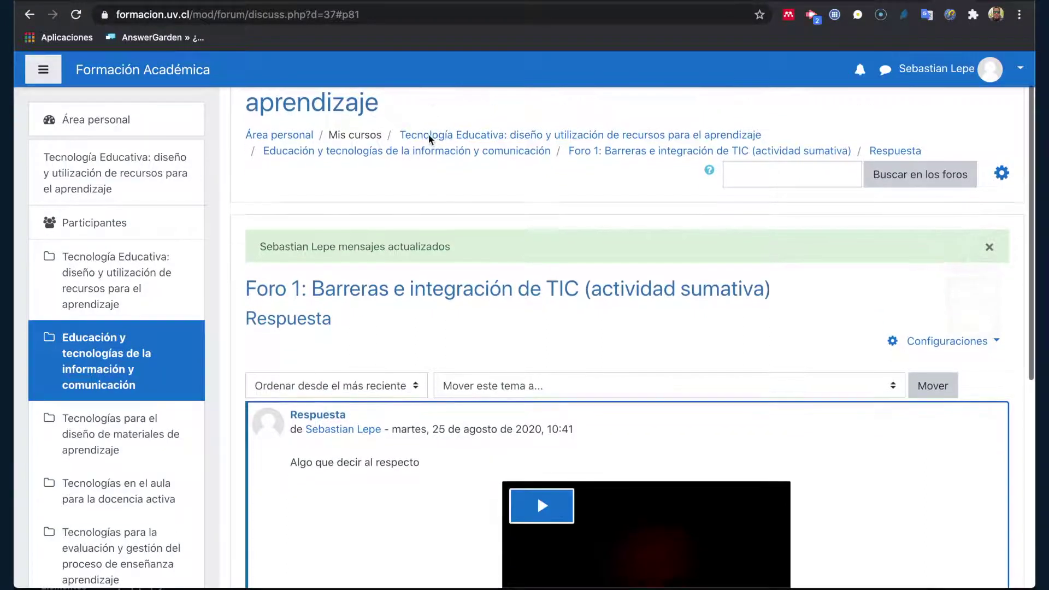
{"action": "scroll", "coordinate": [464, 261], "scroll_direction": "down", "scroll_amount": 5}
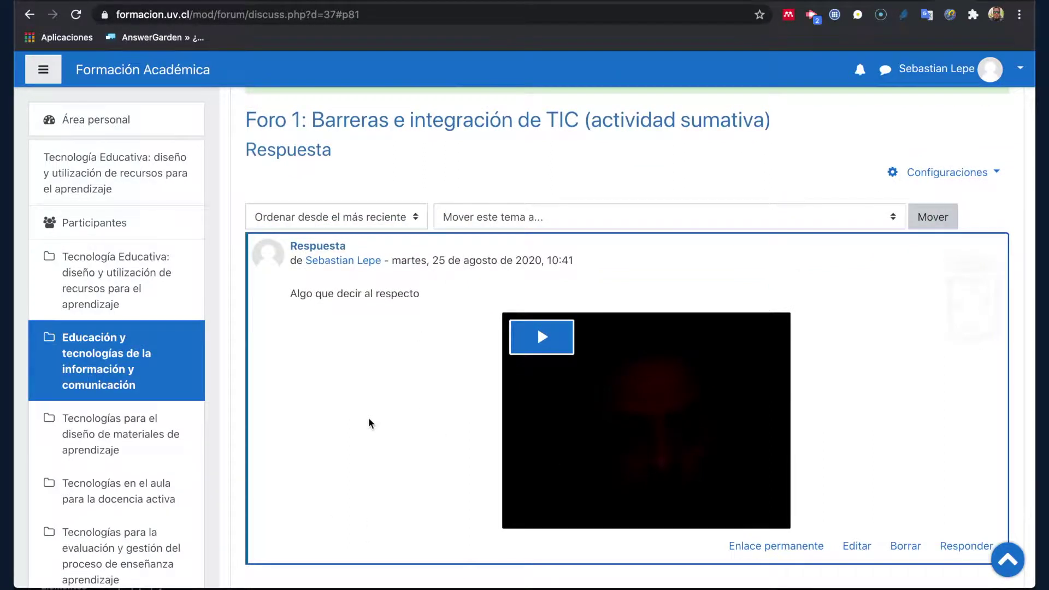
- Return to the "Tecnología Educativa: diseño y utilización de recursos para el aprendizaje" course page and look over its readings and videos
{"action": "scroll", "coordinate": [437, 362], "scroll_direction": "up", "scroll_amount": 5}
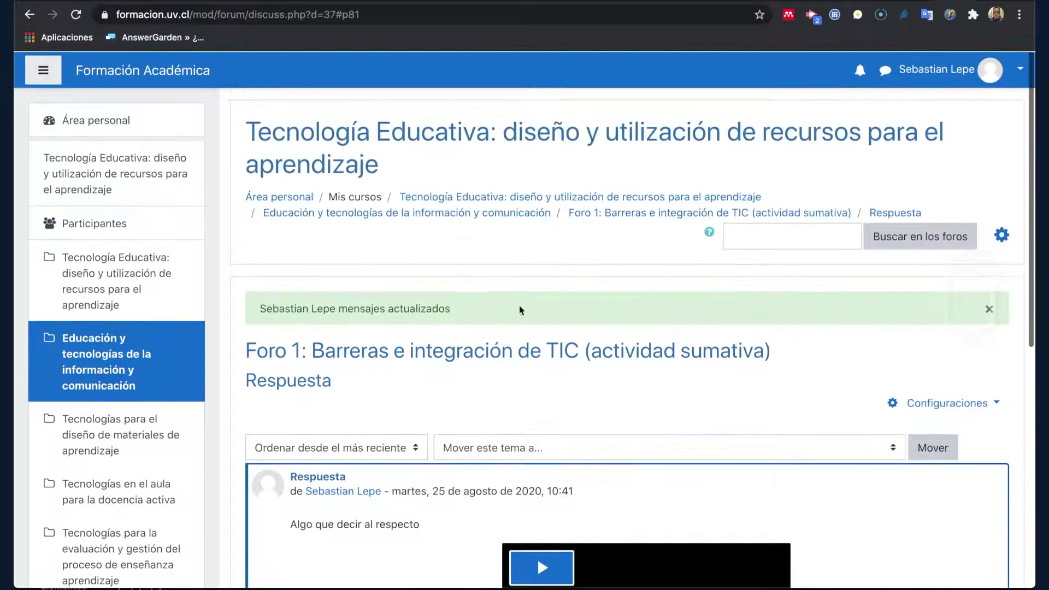
{"action": "left_click", "coordinate": [467, 200]}
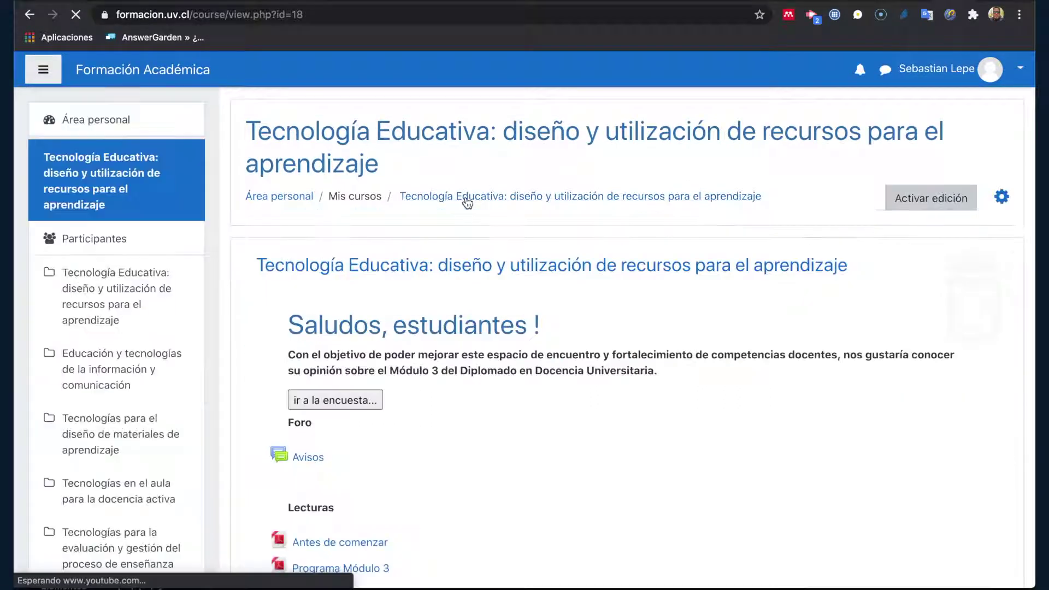
{"action": "scroll", "coordinate": [448, 392], "scroll_direction": "down", "scroll_amount": 1}
{"action": "scroll", "coordinate": [450, 397], "scroll_direction": "down", "scroll_amount": 10}
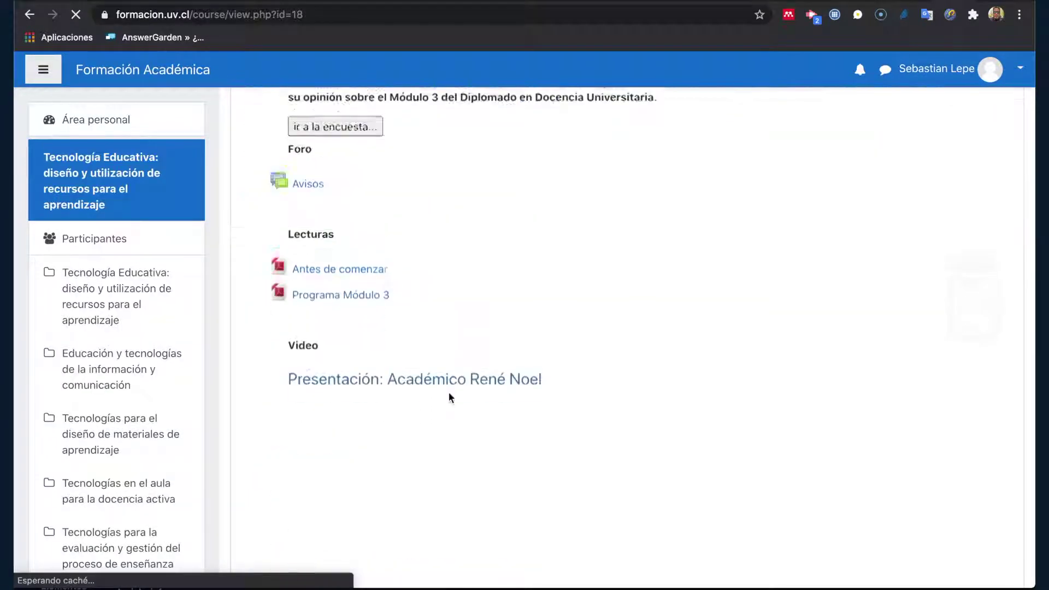
{"action": "scroll", "coordinate": [449, 397], "scroll_direction": "down", "scroll_amount": 15}
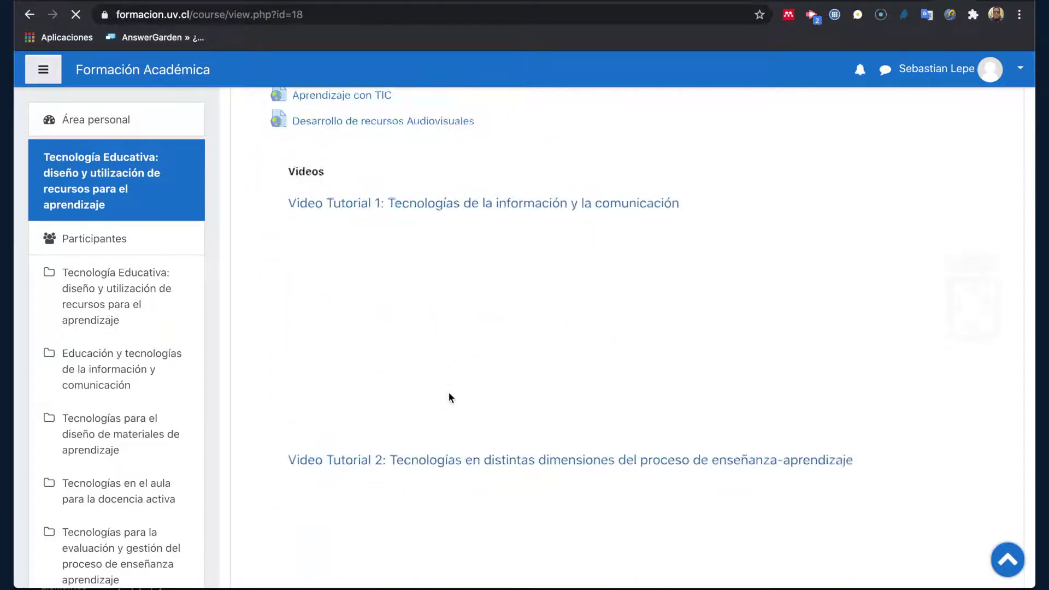
{"action": "scroll", "coordinate": [449, 397], "scroll_direction": "up", "scroll_amount": 4}
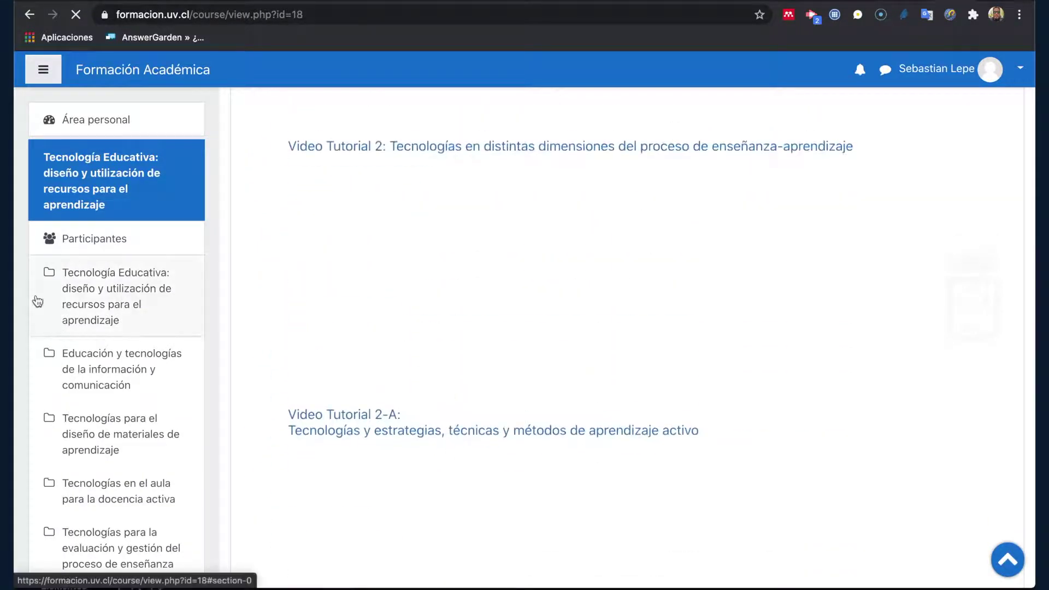
- Open the course's participants list and review the enrolled people, their roles and last access
{"action": "left_click", "coordinate": [103, 244]}
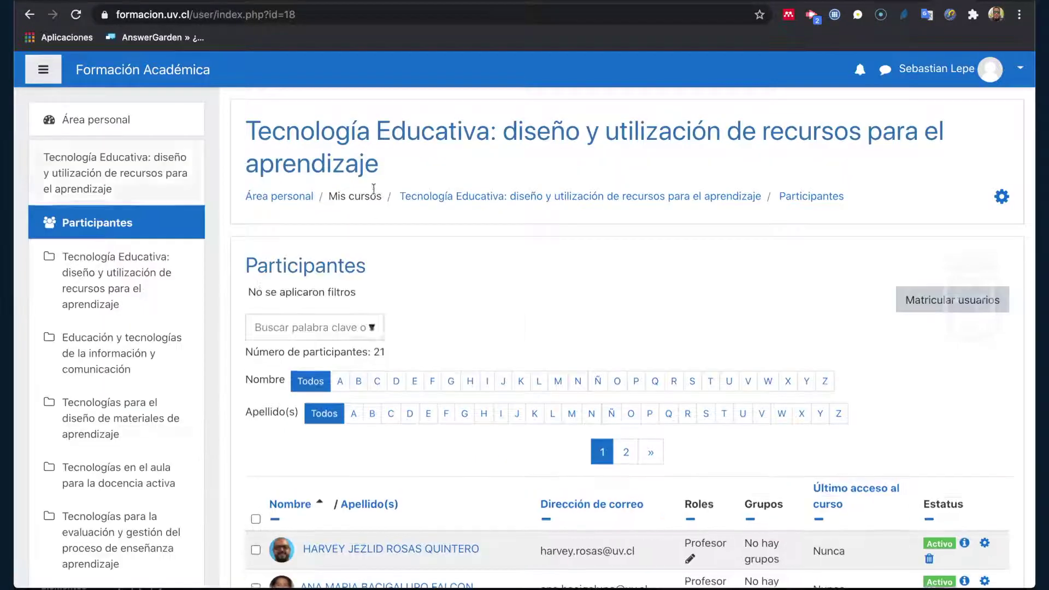
{"action": "scroll", "coordinate": [375, 205], "scroll_direction": "down", "scroll_amount": 3}
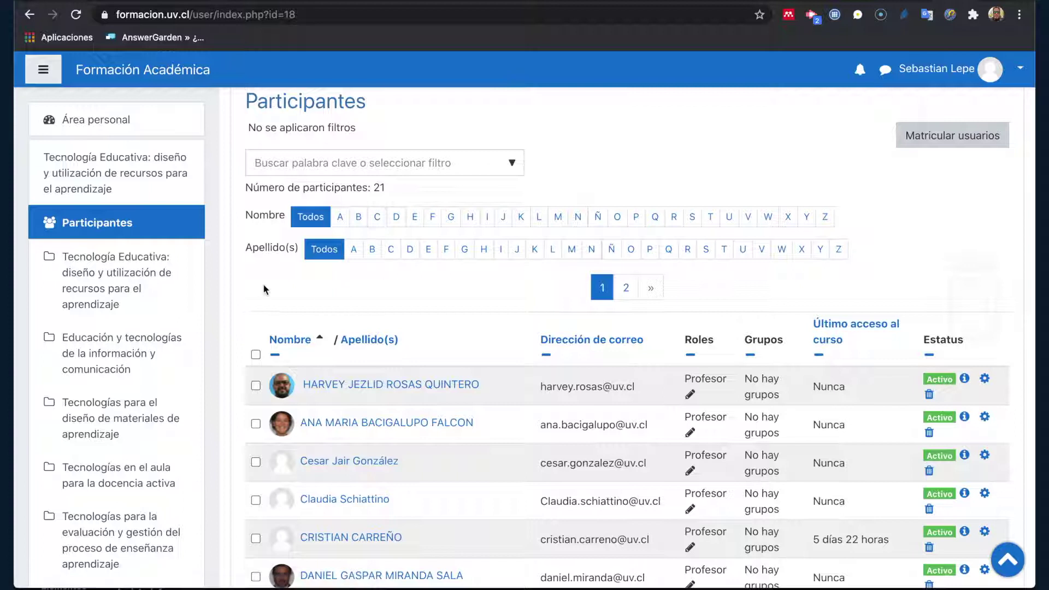
{"action": "scroll", "coordinate": [258, 287], "scroll_direction": "down", "scroll_amount": 2}
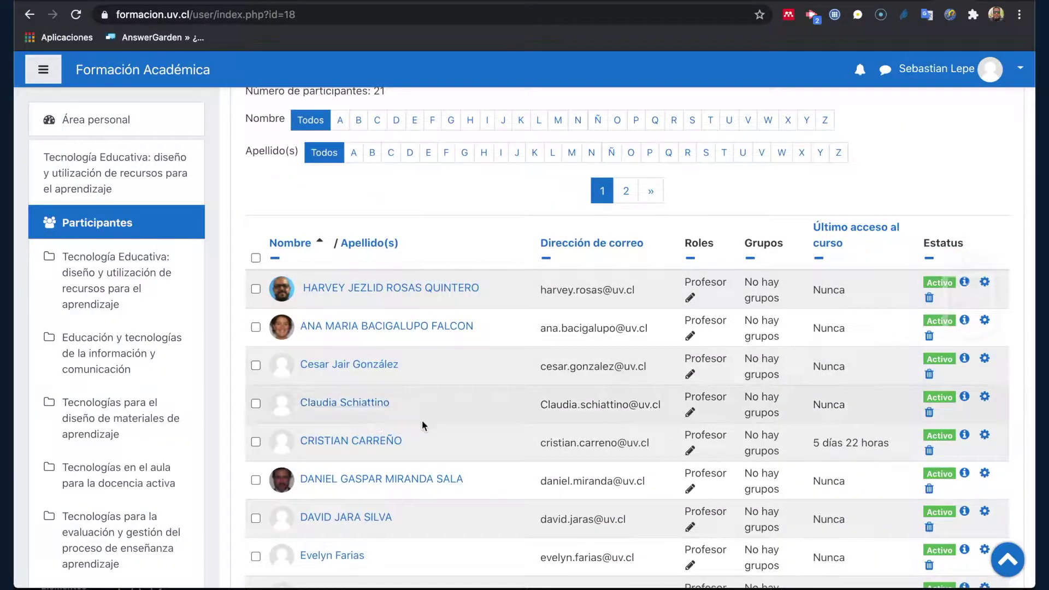
{"action": "scroll", "coordinate": [447, 405], "scroll_direction": "down", "scroll_amount": 3}
{"action": "scroll", "coordinate": [447, 404], "scroll_direction": "up", "scroll_amount": 2}
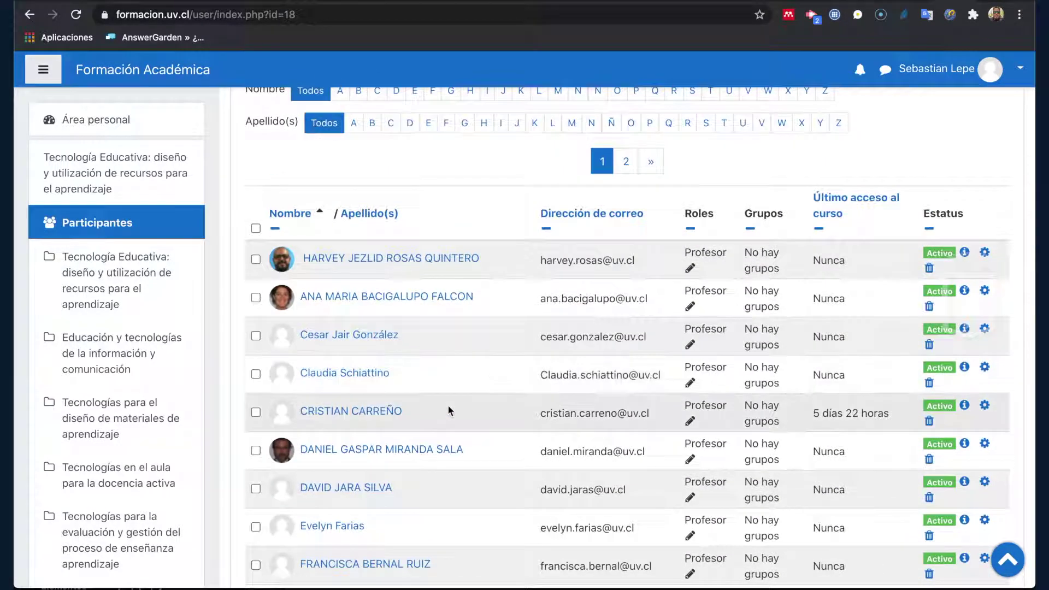
- Select the first participant in the list and start a message to that one person
{"action": "left_click", "coordinate": [256, 260]}
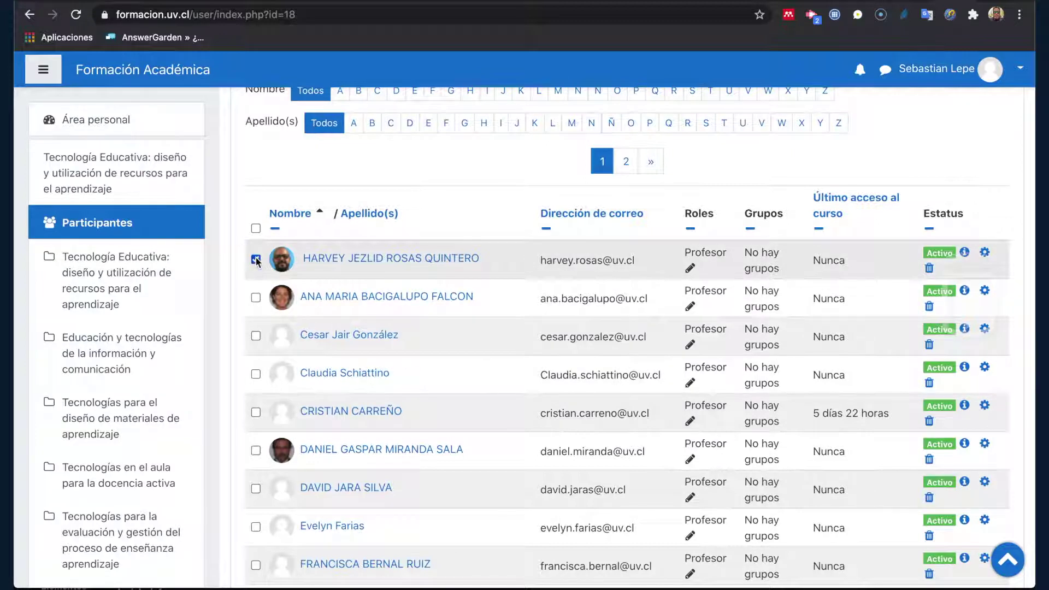
{"action": "scroll", "coordinate": [374, 375], "scroll_direction": "down", "scroll_amount": 10}
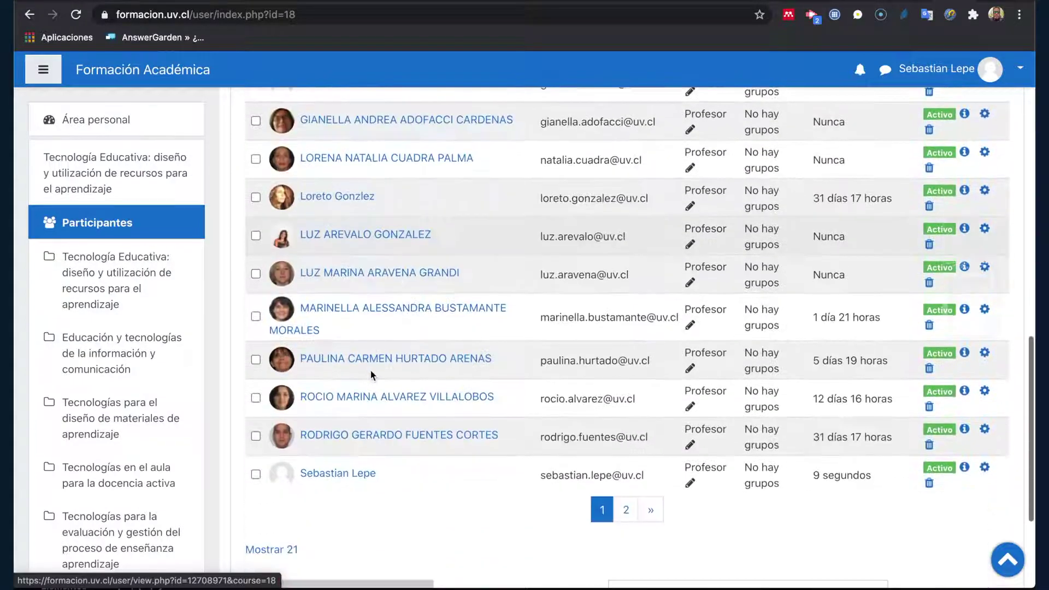
{"action": "scroll", "coordinate": [371, 375], "scroll_direction": "down", "scroll_amount": 3}
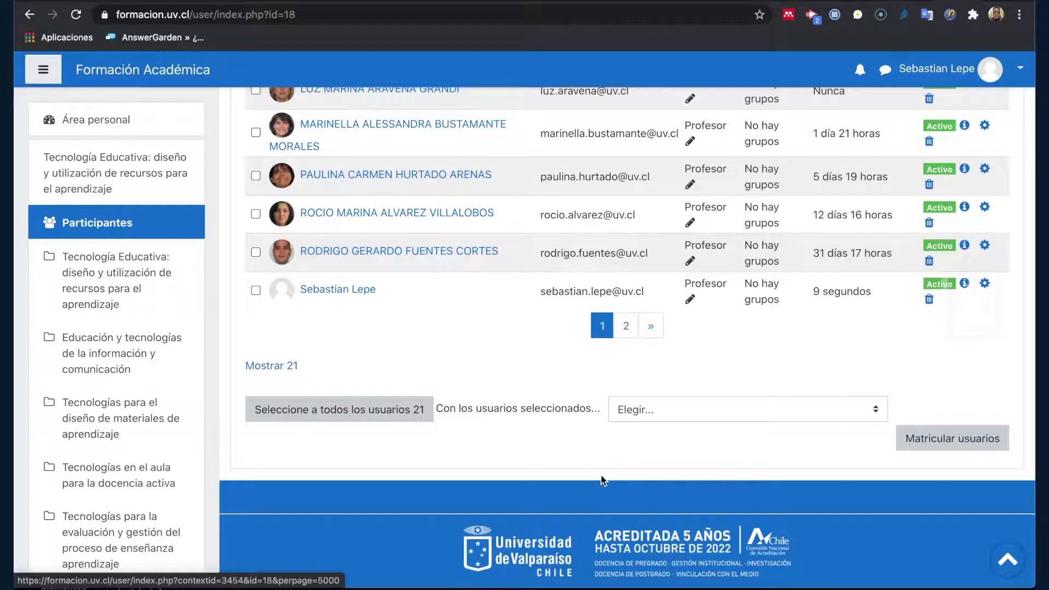
{"action": "scroll", "coordinate": [343, 444], "scroll_direction": "up", "scroll_amount": 1}
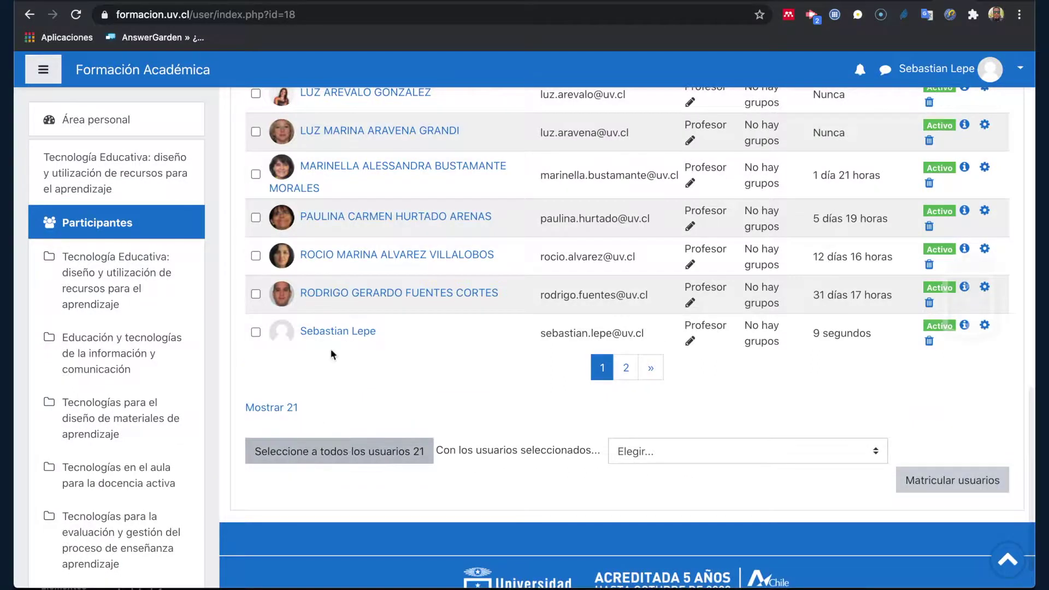
{"action": "scroll", "coordinate": [336, 328], "scroll_direction": "up", "scroll_amount": 12}
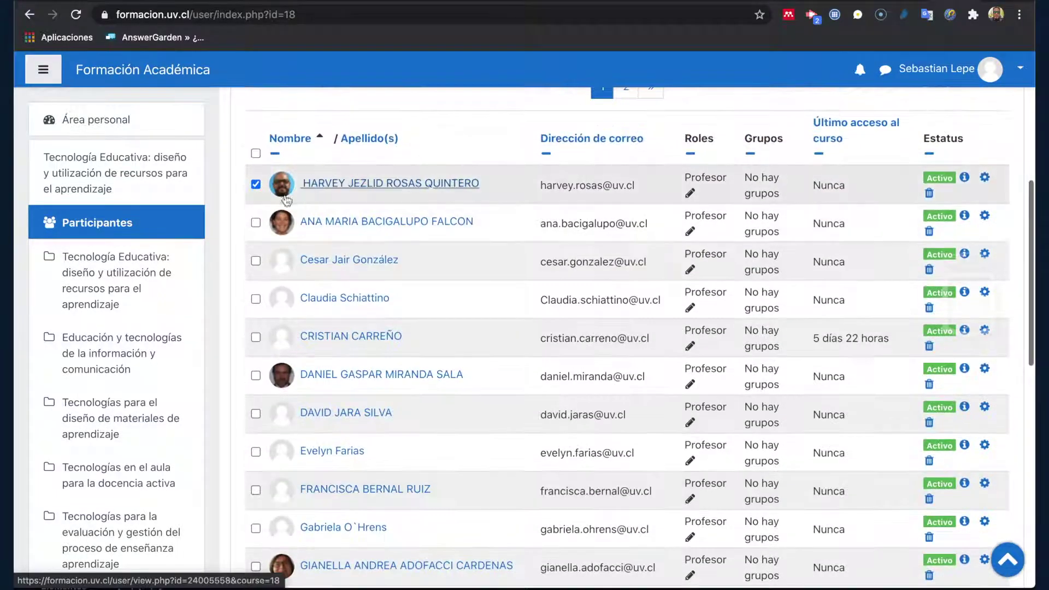
{"action": "scroll", "coordinate": [429, 296], "scroll_direction": "down", "scroll_amount": 12}
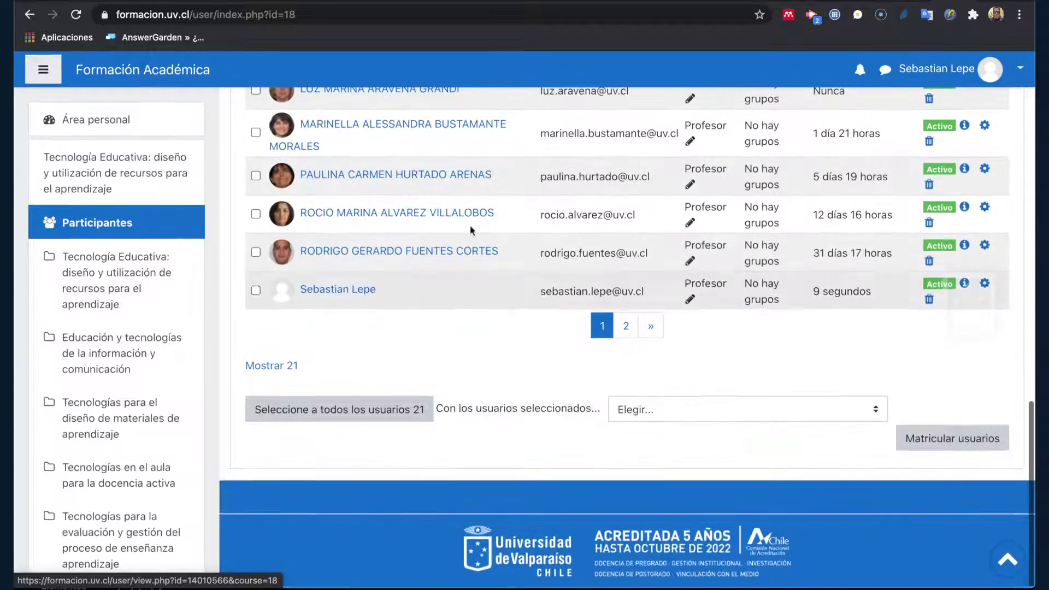
{"action": "left_click", "coordinate": [662, 419]}
{"action": "left_click", "coordinate": [663, 424]}
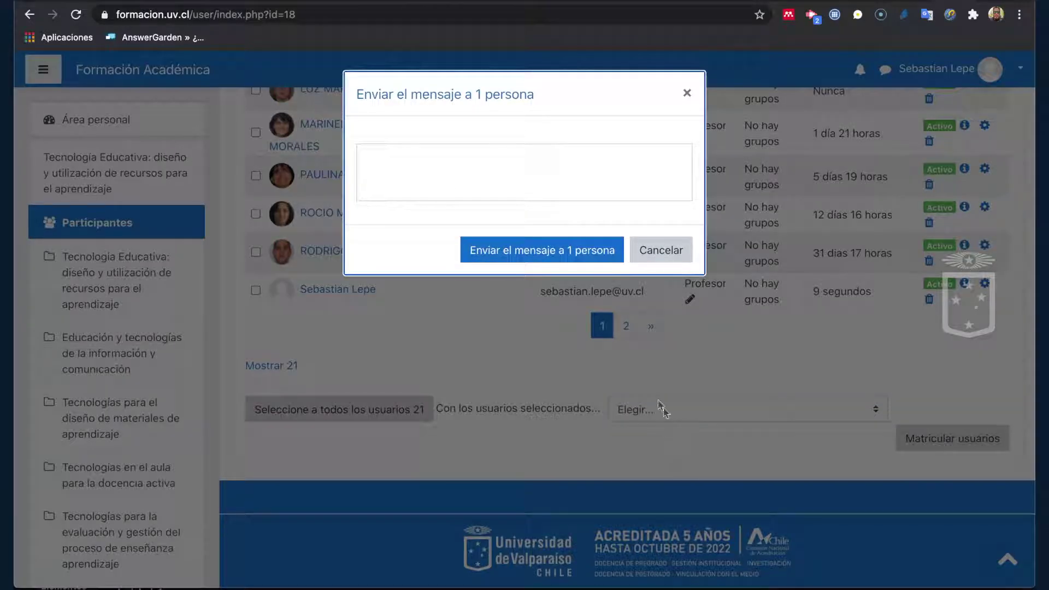
- Draft a "Hola" greeting with the participant's capitalized first name, and cancel the message without sending it
{"action": "left_click", "coordinate": [410, 169]}
{"action": "type", "text": "Hola harvey!!!"}
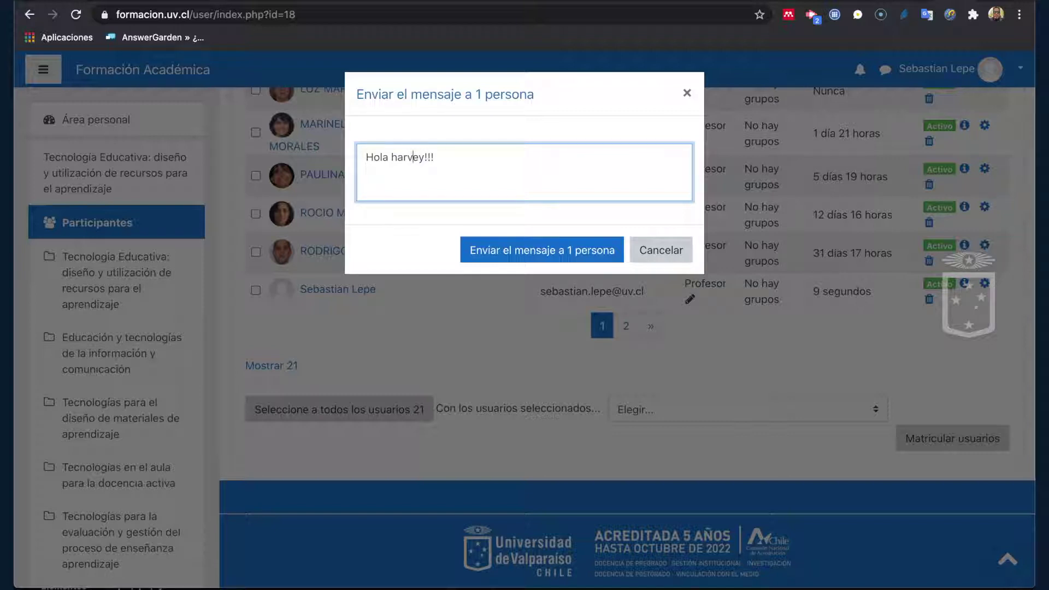
{"action": "left_click", "coordinate": [399, 158]}
{"action": "key", "text": "BackSpace"}
{"action": "type", "text": "H"}
{"action": "left_click", "coordinate": [663, 257]}
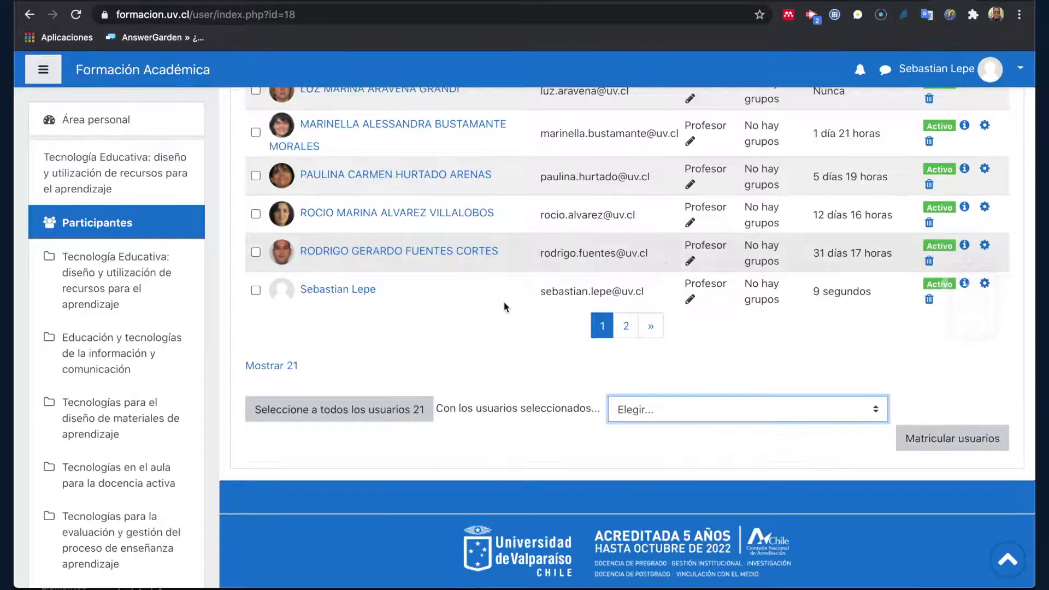
- Look over the participants list and deselect the first participant
{"action": "scroll", "coordinate": [492, 314], "scroll_direction": "up", "scroll_amount": 15}
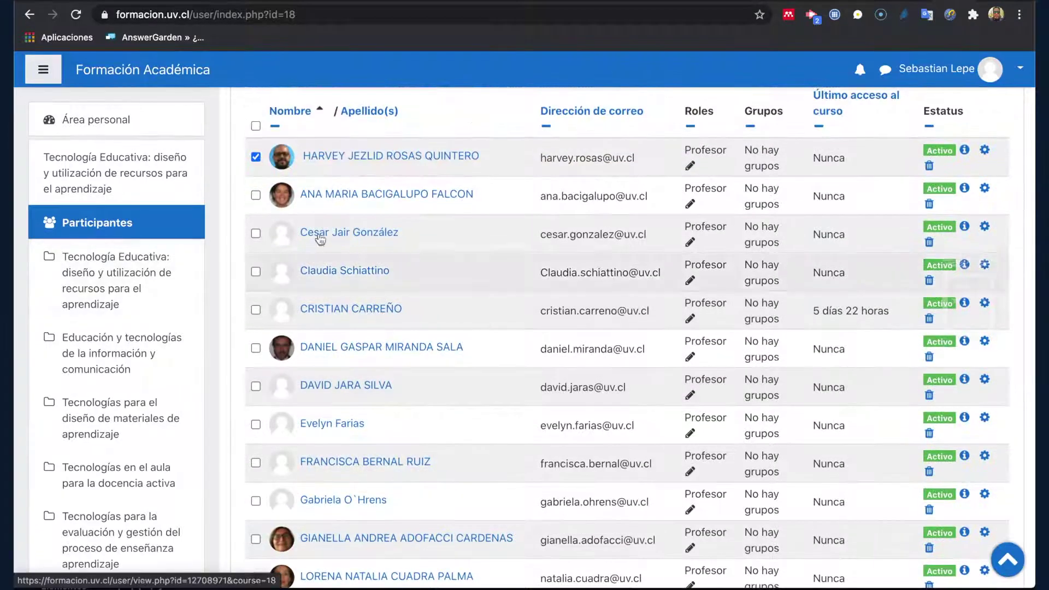
{"action": "scroll", "coordinate": [325, 549], "scroll_direction": "down", "scroll_amount": 5}
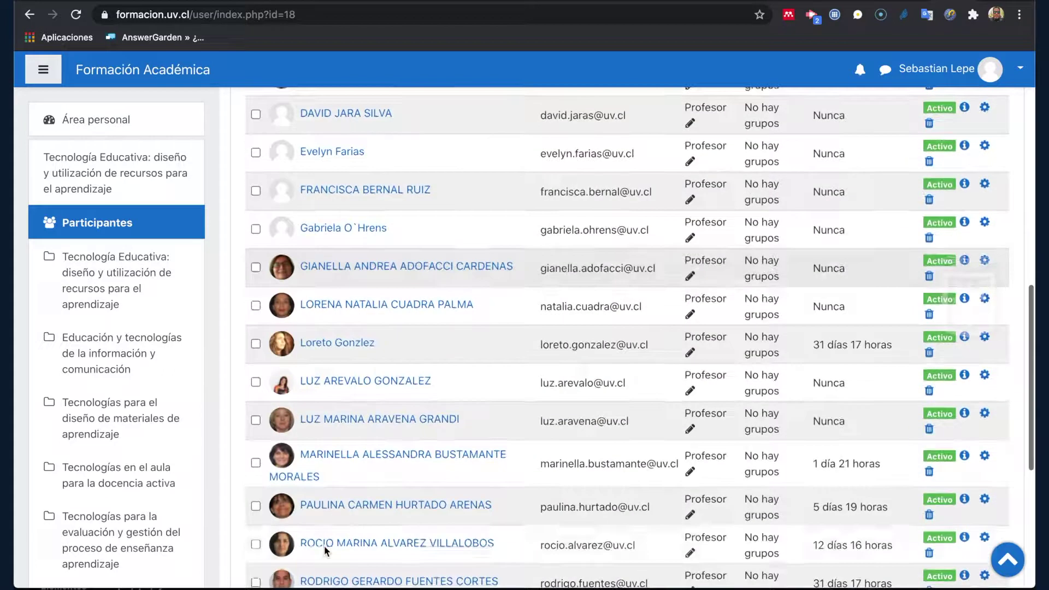
{"action": "scroll", "coordinate": [393, 368], "scroll_direction": "up", "scroll_amount": 7}
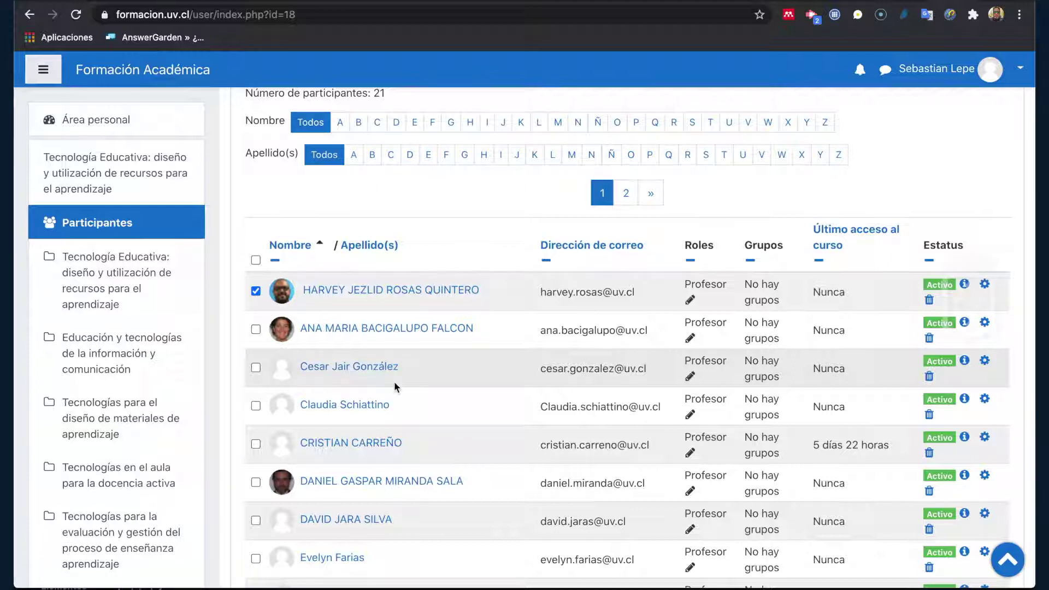
{"action": "left_click", "coordinate": [256, 291]}
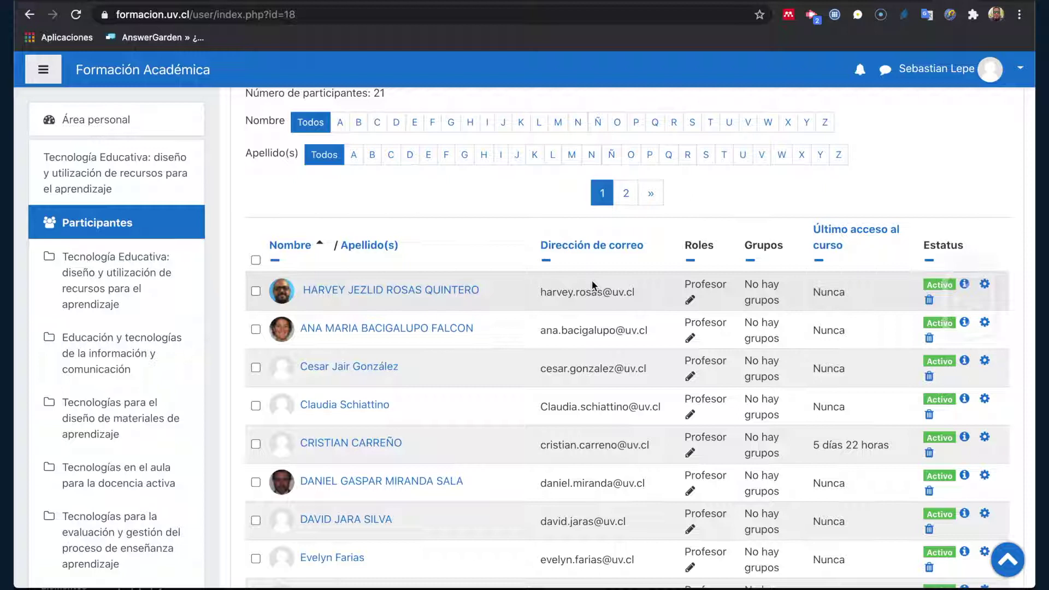
- Return from the participants list to the main page of the "Tecnología Educativa" course
{"action": "scroll", "coordinate": [522, 421], "scroll_direction": "down", "scroll_amount": 1}
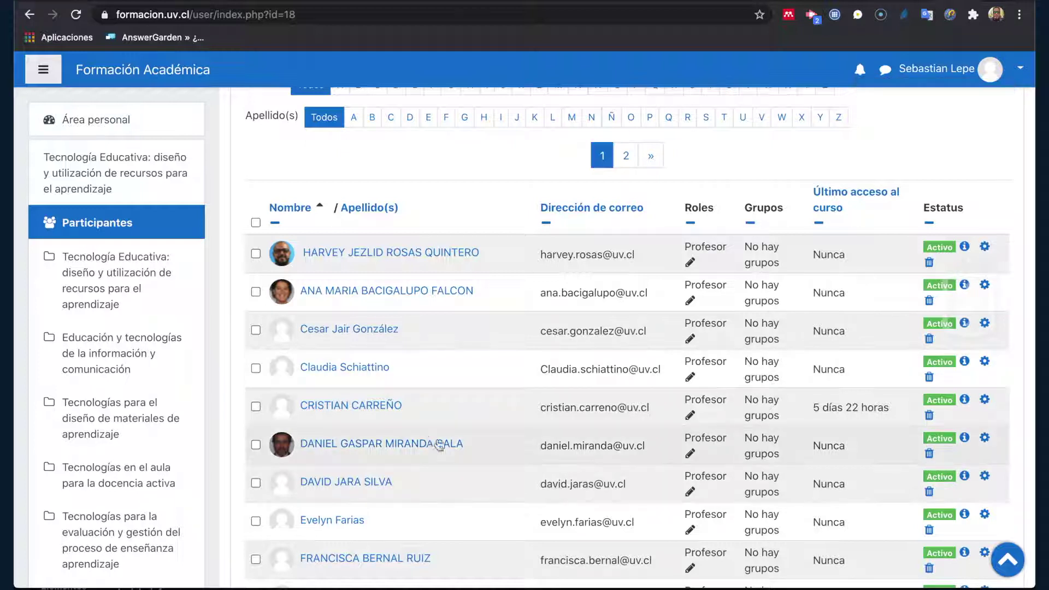
{"action": "scroll", "coordinate": [459, 334], "scroll_direction": "up", "scroll_amount": 1}
{"action": "scroll", "coordinate": [459, 329], "scroll_direction": "up", "scroll_amount": 5}
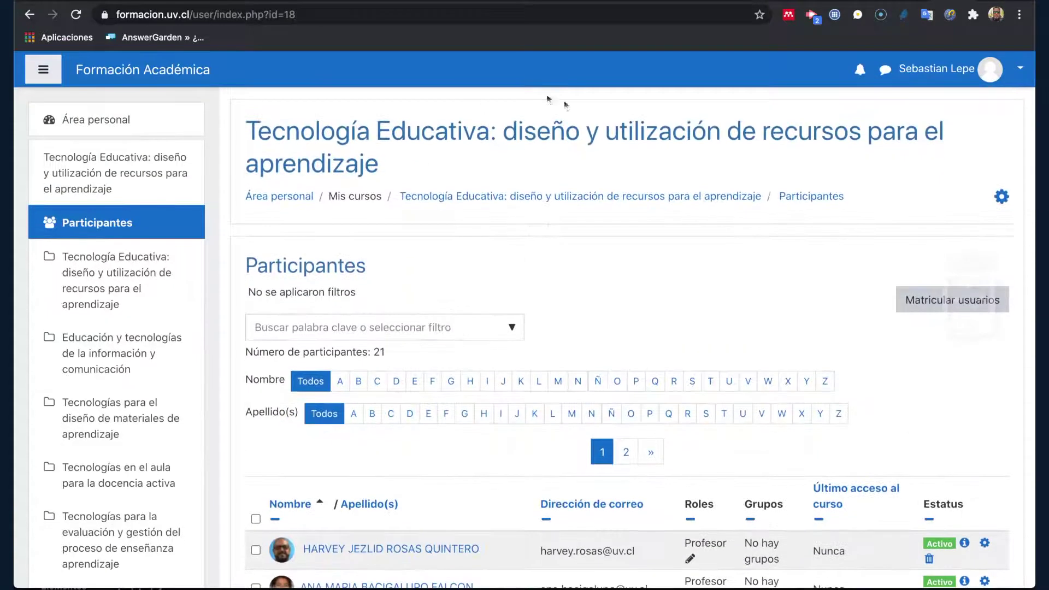
{"action": "left_click", "coordinate": [512, 200]}
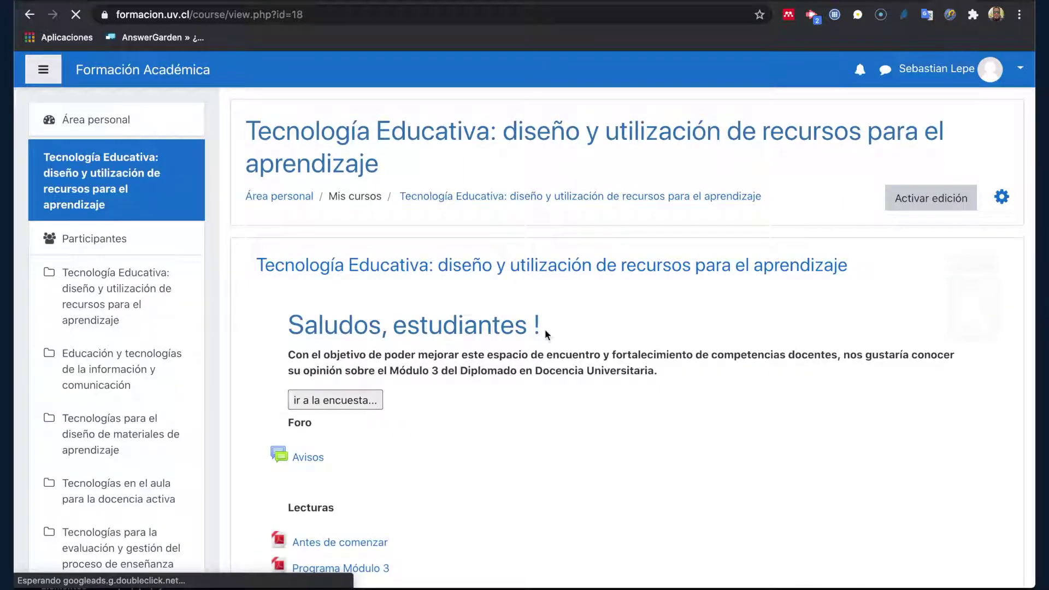
- Open the "Evaluación final individual: Diseño de actividad sobre incorporación de tecnología" assignment in the course's "Evaluación final del módulo" section
{"action": "scroll", "coordinate": [546, 334], "scroll_direction": "down", "scroll_amount": 3}
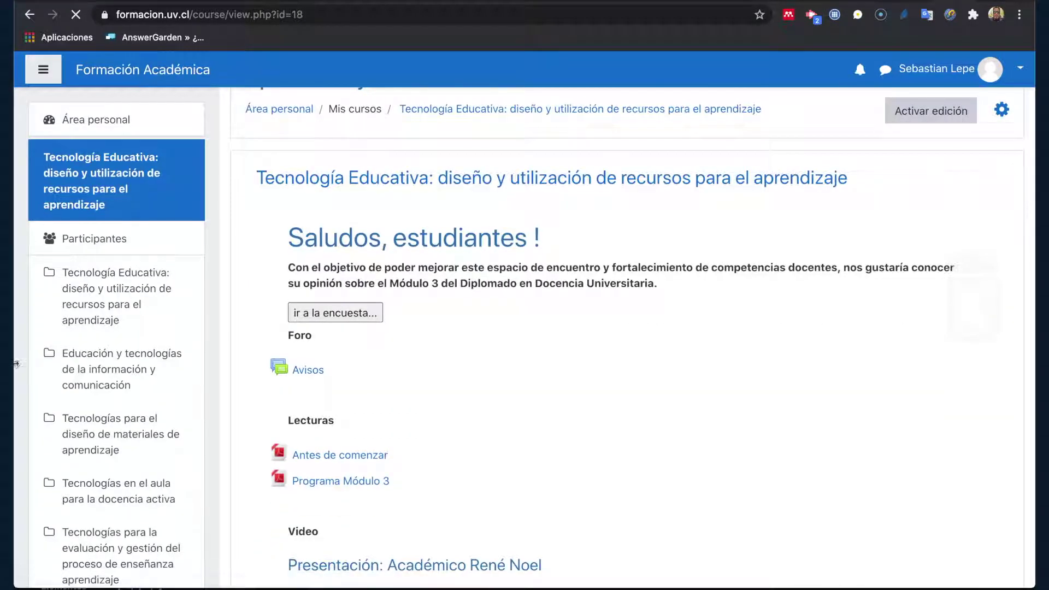
{"action": "scroll", "coordinate": [411, 258], "scroll_direction": "down", "scroll_amount": 5}
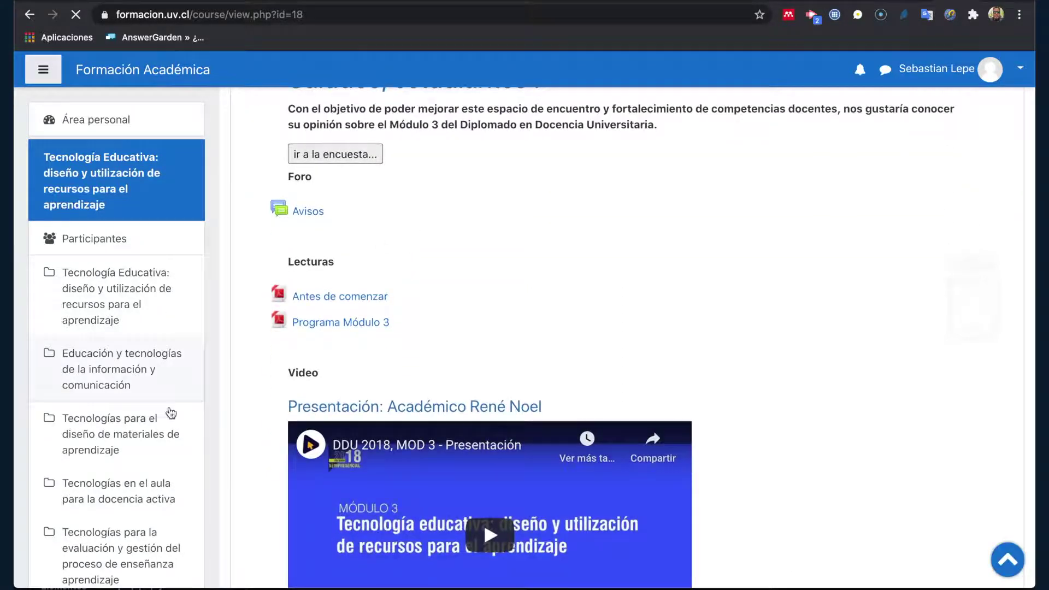
{"action": "scroll", "coordinate": [848, 317], "scroll_direction": "down", "scroll_amount": 10}
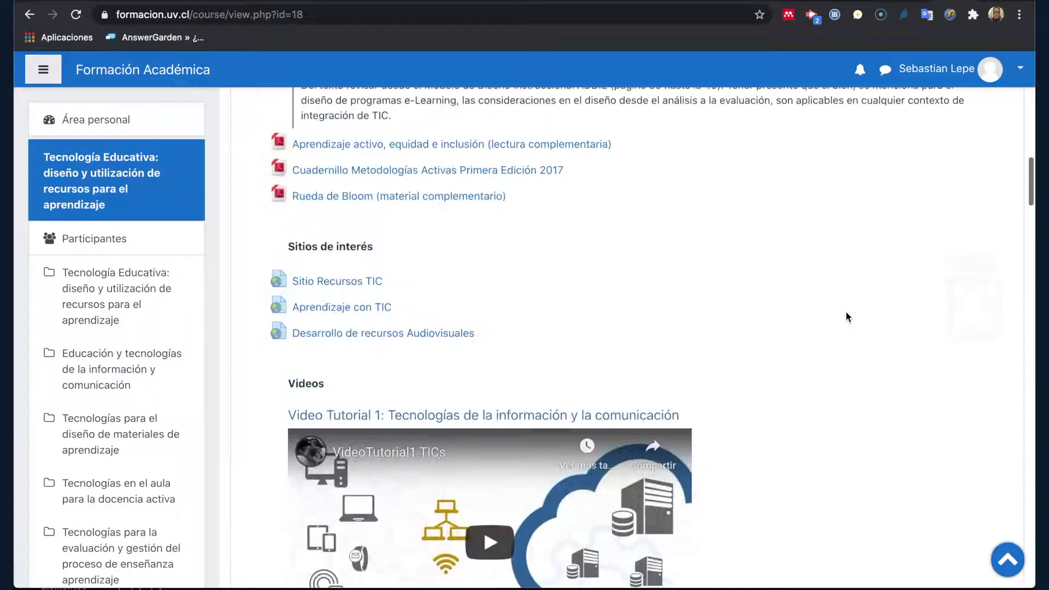
{"action": "scroll", "coordinate": [222, 461], "scroll_direction": "down", "scroll_amount": 10}
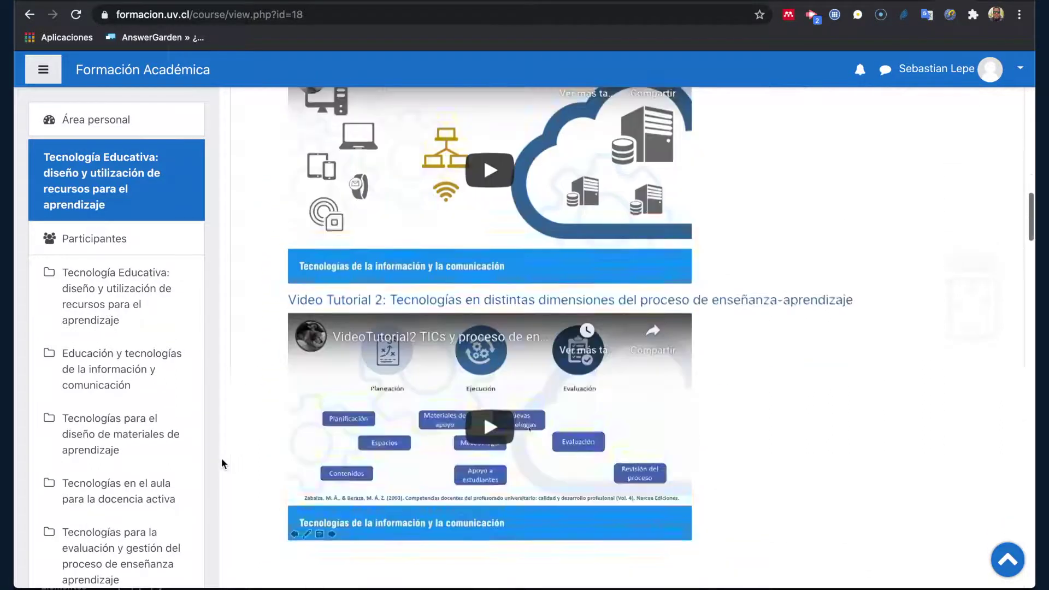
{"action": "scroll", "coordinate": [221, 458], "scroll_direction": "down", "scroll_amount": 10}
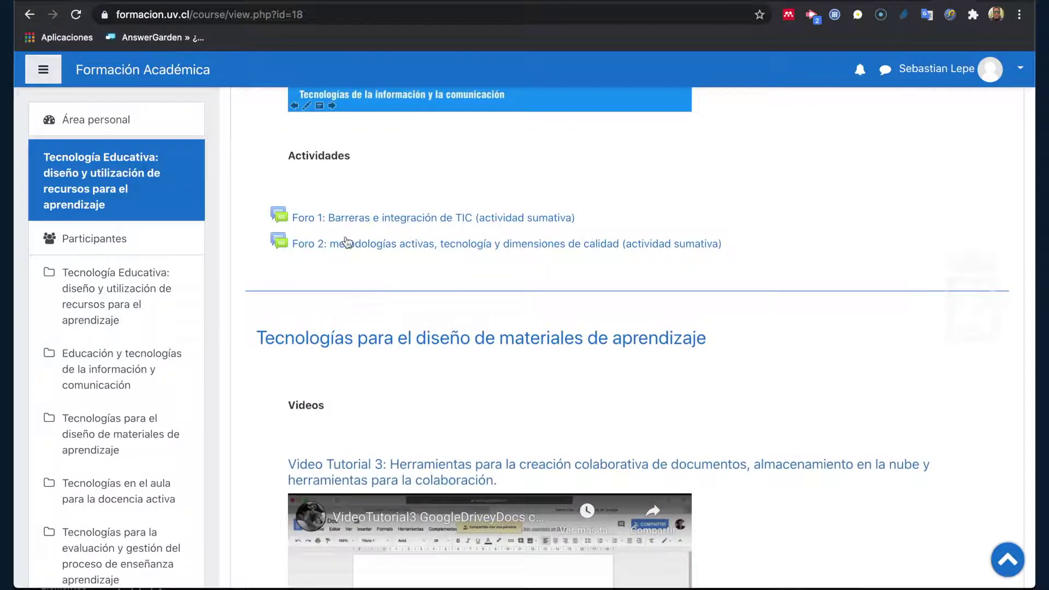
{"action": "scroll", "coordinate": [280, 353], "scroll_direction": "down", "scroll_amount": 1}
{"action": "scroll", "coordinate": [281, 352], "scroll_direction": "down", "scroll_amount": 20}
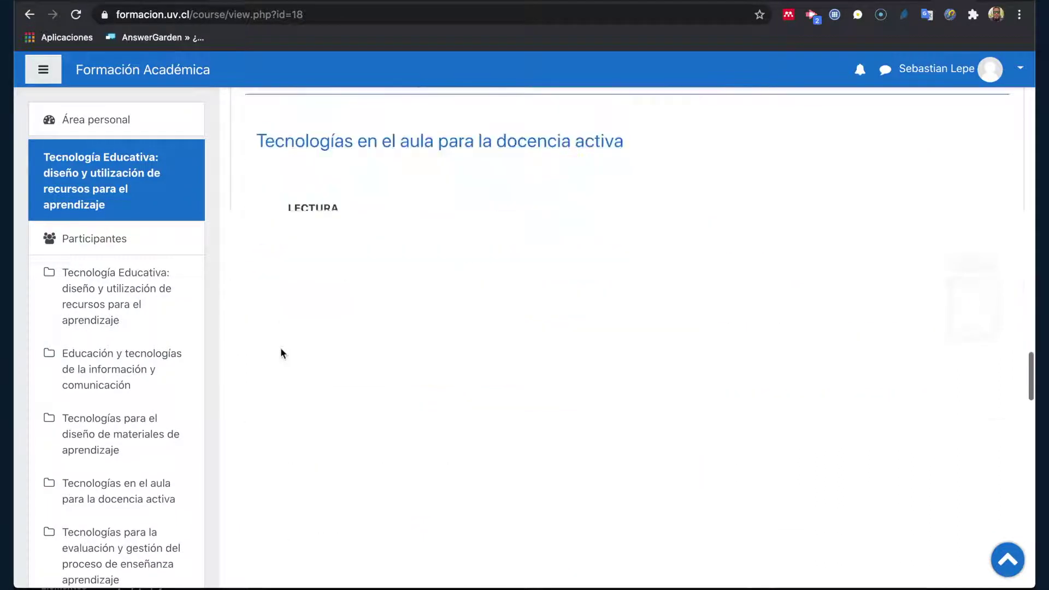
{"action": "scroll", "coordinate": [280, 353], "scroll_direction": "down", "scroll_amount": 12}
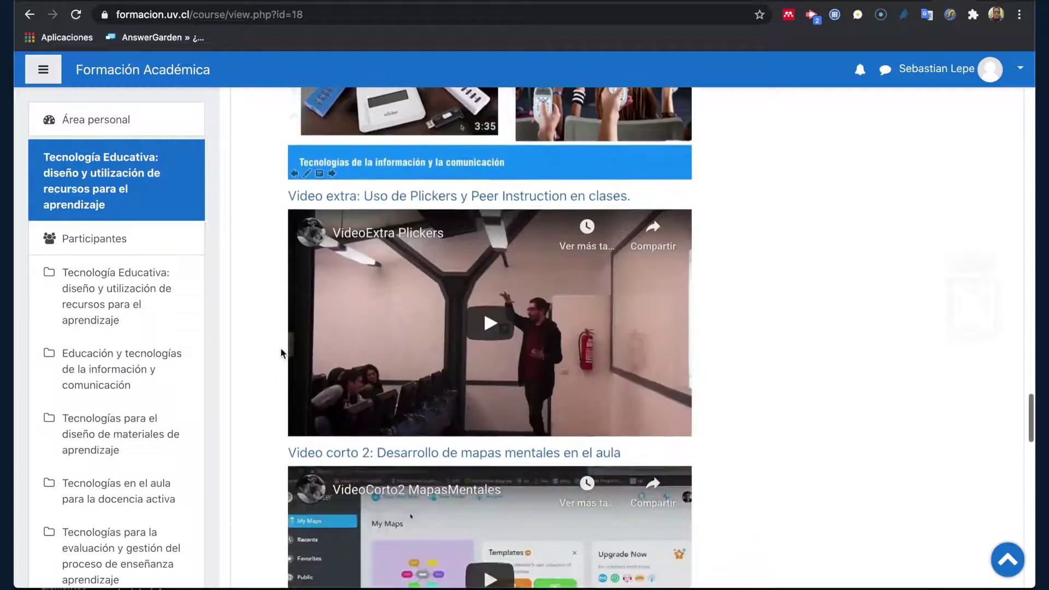
{"action": "scroll", "coordinate": [281, 347], "scroll_direction": "down", "scroll_amount": 15}
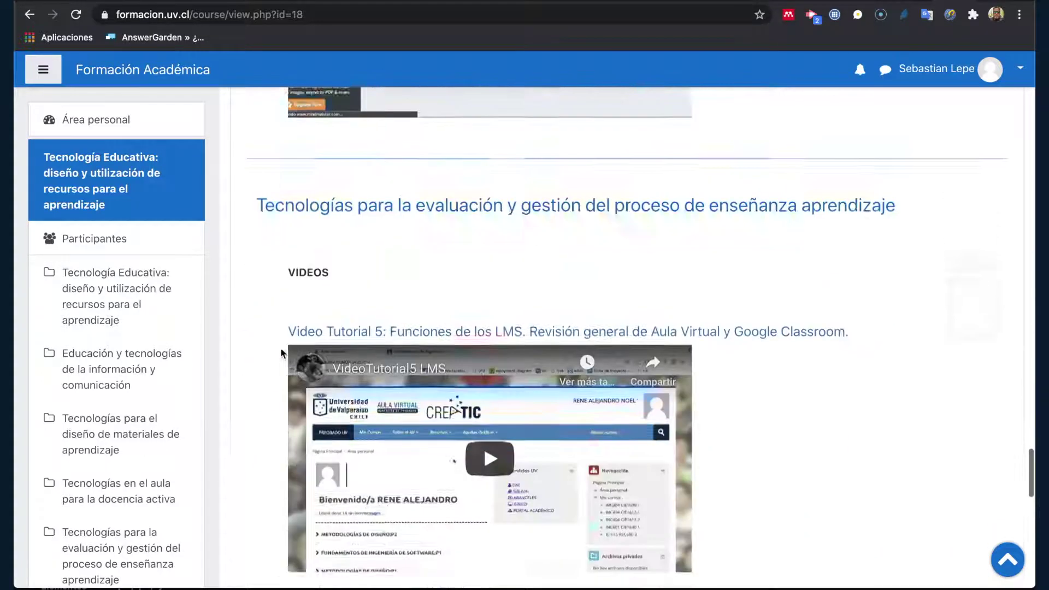
{"action": "scroll", "coordinate": [280, 346], "scroll_direction": "down", "scroll_amount": 6}
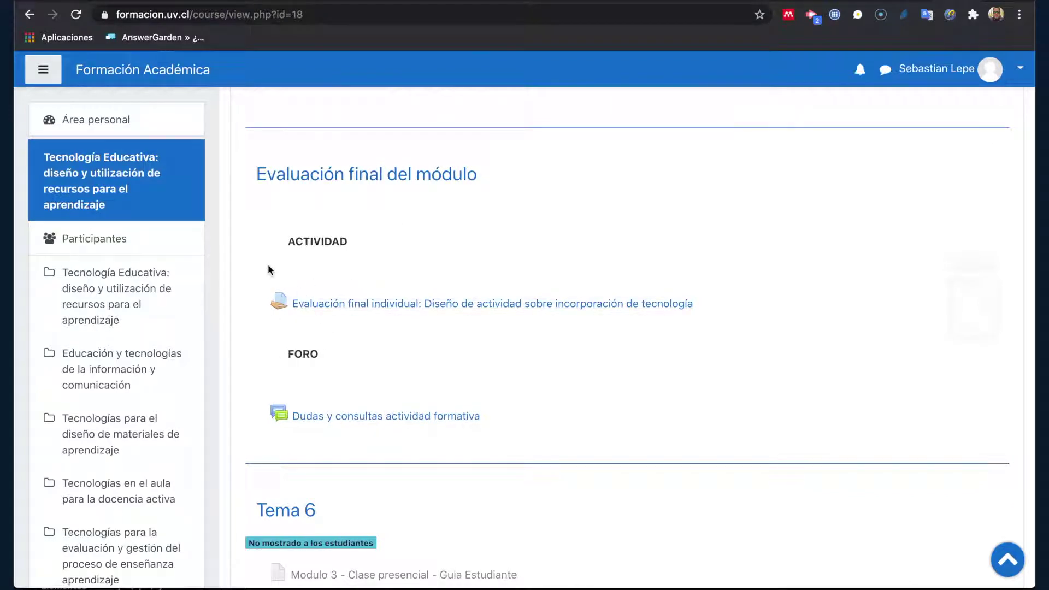
{"action": "left_click", "coordinate": [414, 306]}
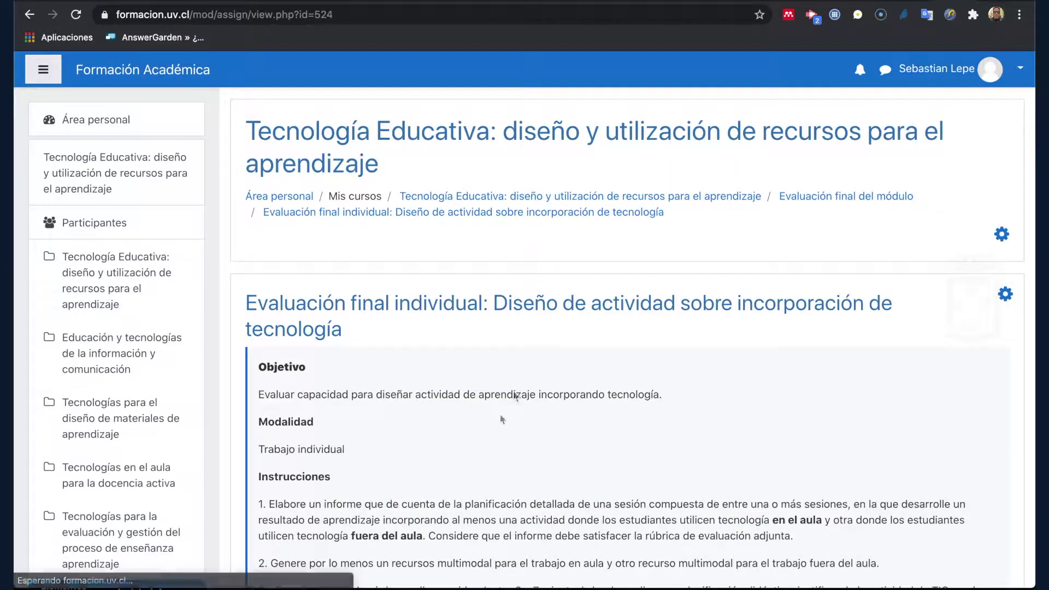
- Review the assignment's instructions, rubric and grading summary, and highlight its submission date and time
{"action": "scroll", "coordinate": [494, 437], "scroll_direction": "down", "scroll_amount": 10}
{"action": "scroll", "coordinate": [493, 437], "scroll_direction": "down", "scroll_amount": 3}
{"action": "scroll", "coordinate": [494, 437], "scroll_direction": "up", "scroll_amount": 10}
{"action": "scroll", "coordinate": [494, 437], "scroll_direction": "down", "scroll_amount": 12}
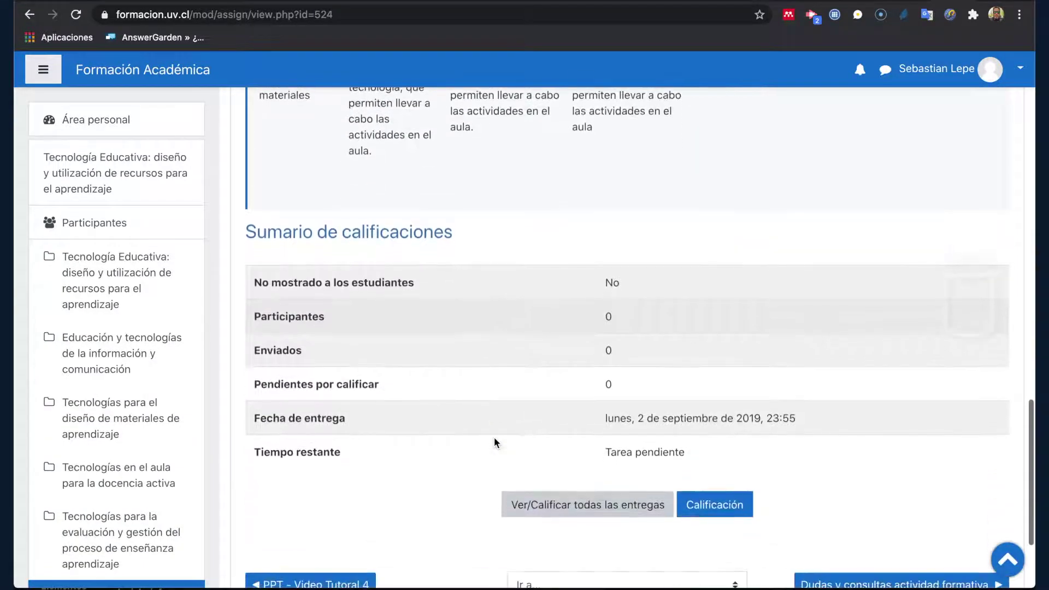
{"action": "scroll", "coordinate": [495, 440], "scroll_direction": "down", "scroll_amount": 2}
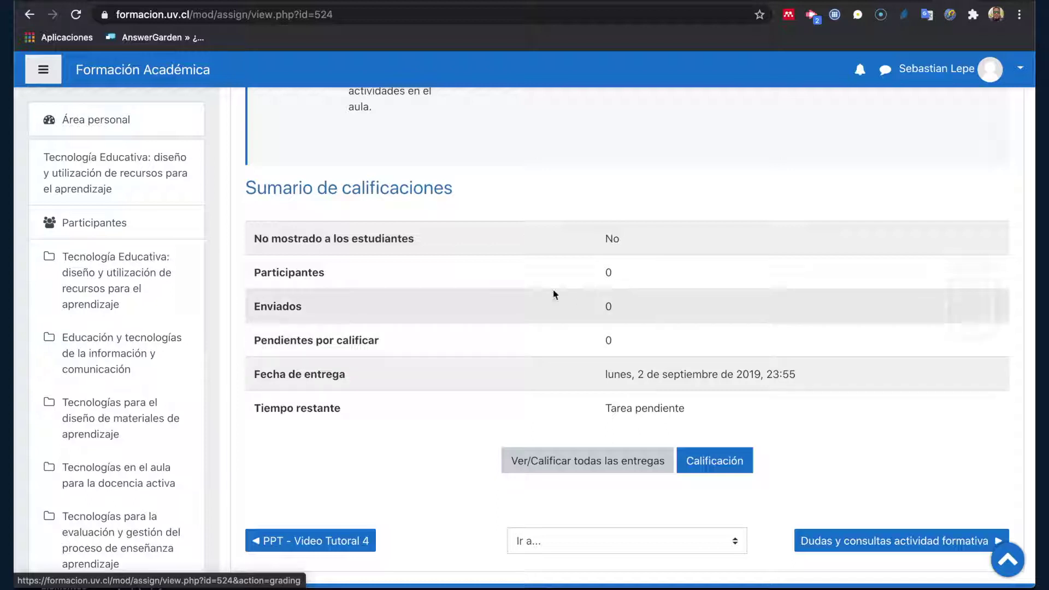
{"action": "left_click_drag", "start_coordinate": [606, 375], "coordinate": [794, 375]}
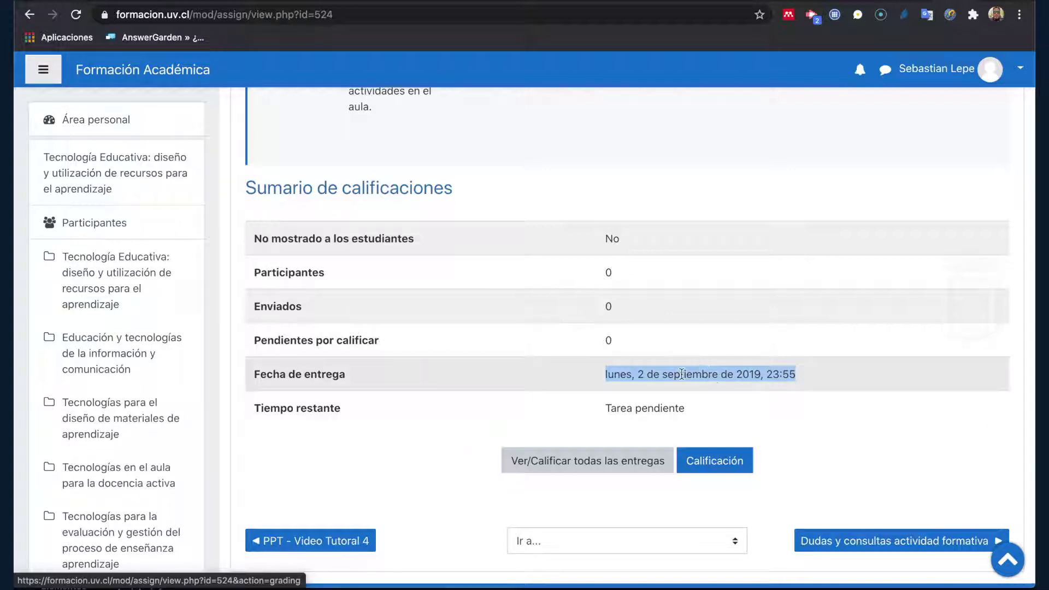
- Return from the assignment to the "Tecnología Educativa" course's main page and look over its opening section
{"action": "scroll", "coordinate": [483, 308], "scroll_direction": "up", "scroll_amount": 15}
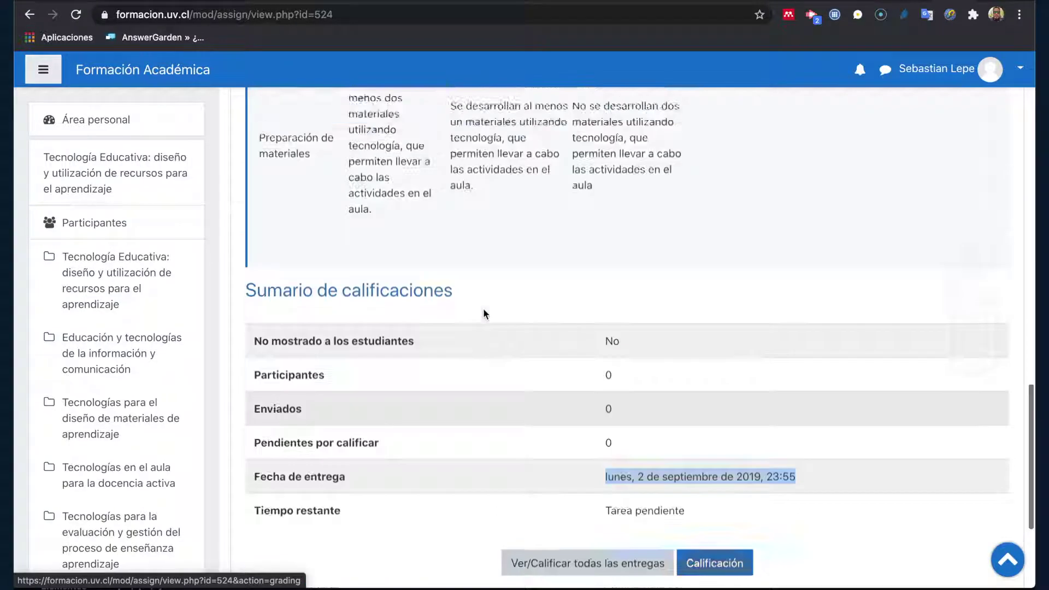
{"action": "left_click", "coordinate": [526, 200]}
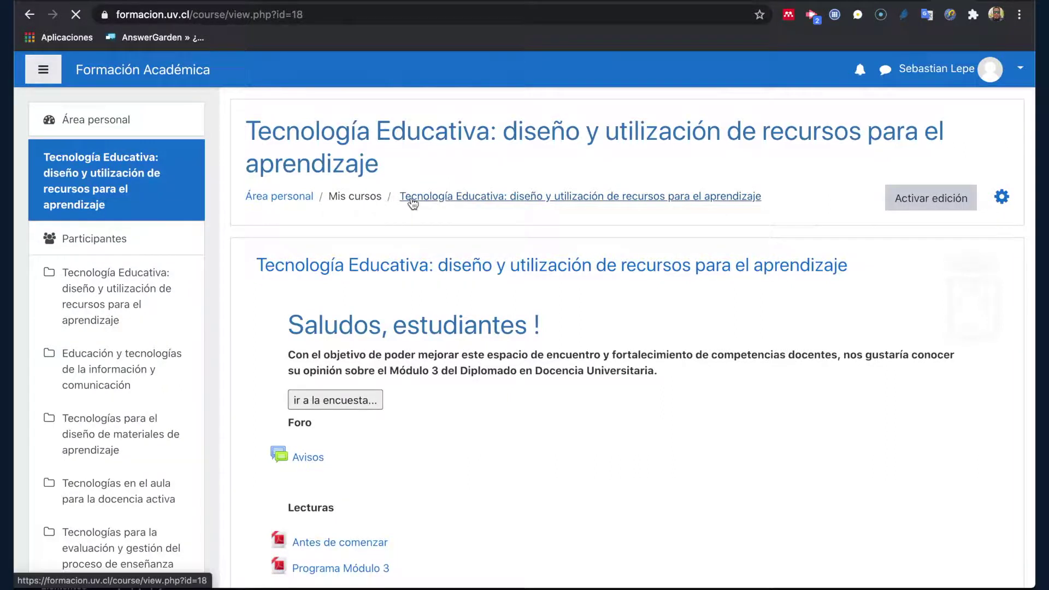
{"action": "scroll", "coordinate": [414, 204], "scroll_direction": "down", "scroll_amount": 6}
{"action": "scroll", "coordinate": [411, 196], "scroll_direction": "down", "scroll_amount": 4}
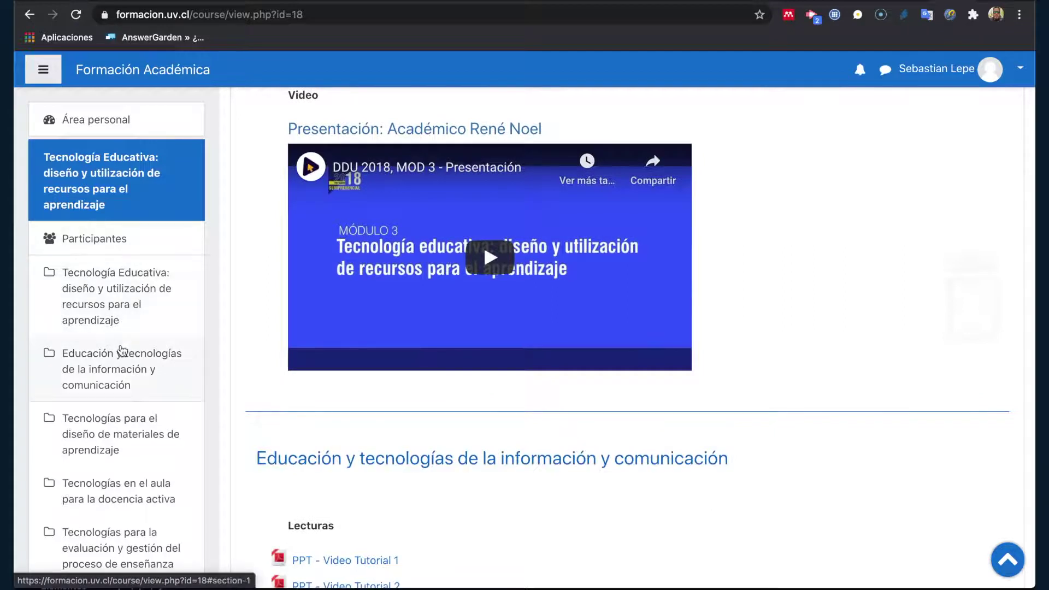
- Go to the course section "Tecnologías para la evaluación y gestión del proceso de enseñanza aprendizaje", and return to the opening section
{"action": "scroll", "coordinate": [122, 351], "scroll_direction": "down", "scroll_amount": 3}
{"action": "scroll", "coordinate": [122, 351], "scroll_direction": "down", "scroll_amount": 1}
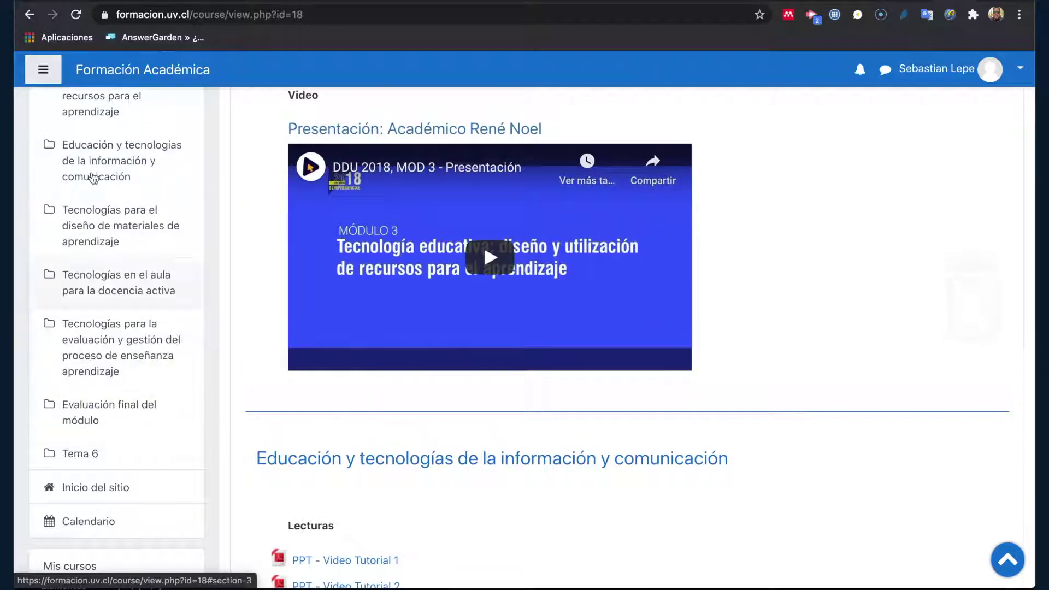
{"action": "scroll", "coordinate": [203, 260], "scroll_direction": "up", "scroll_amount": 3}
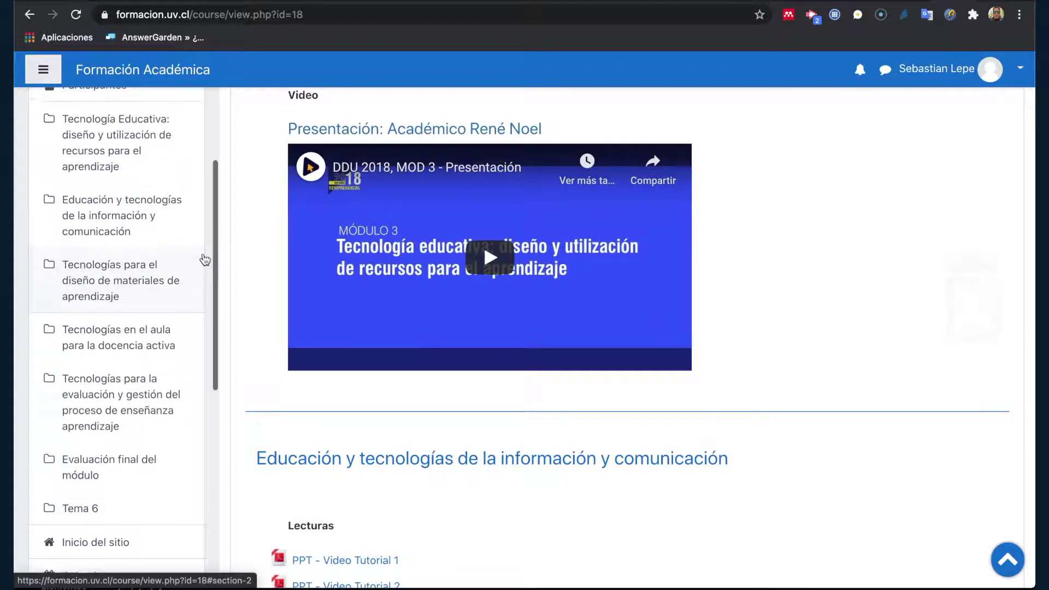
{"action": "scroll", "coordinate": [241, 323], "scroll_direction": "up", "scroll_amount": 8}
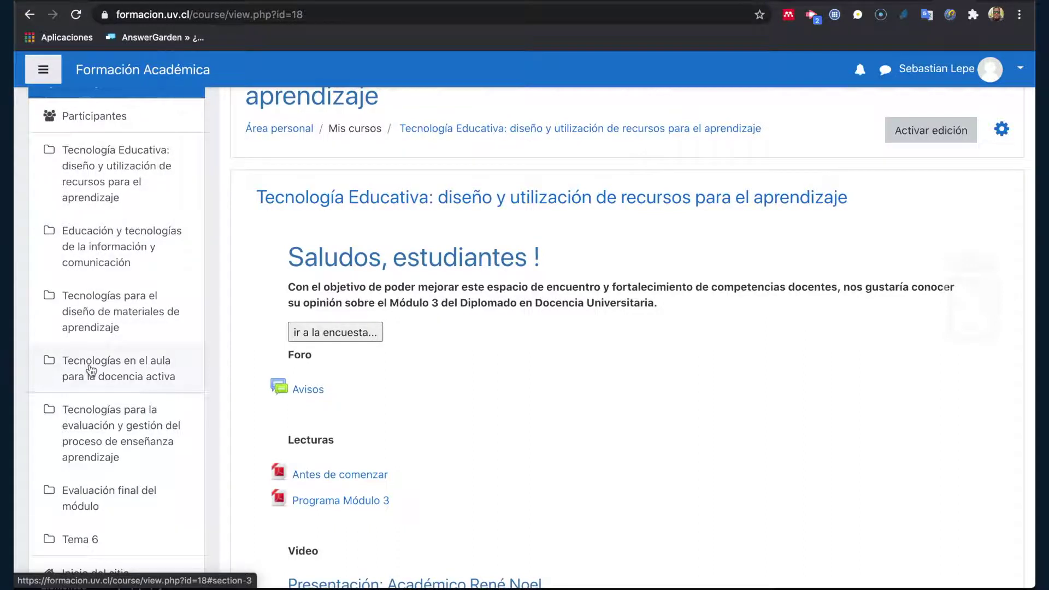
{"action": "left_click", "coordinate": [96, 417]}
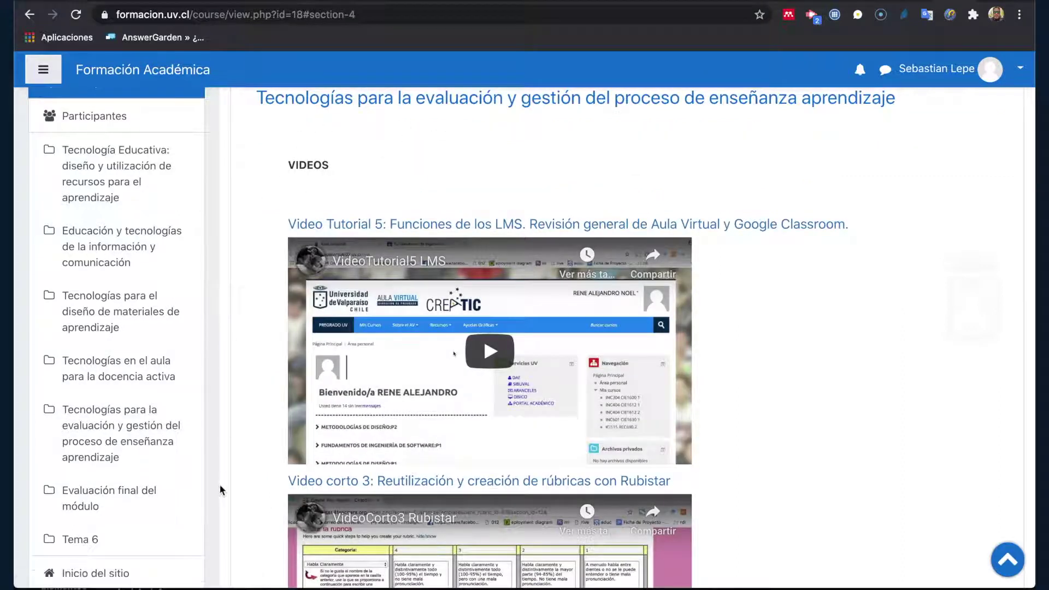
{"action": "left_click", "coordinate": [96, 190]}
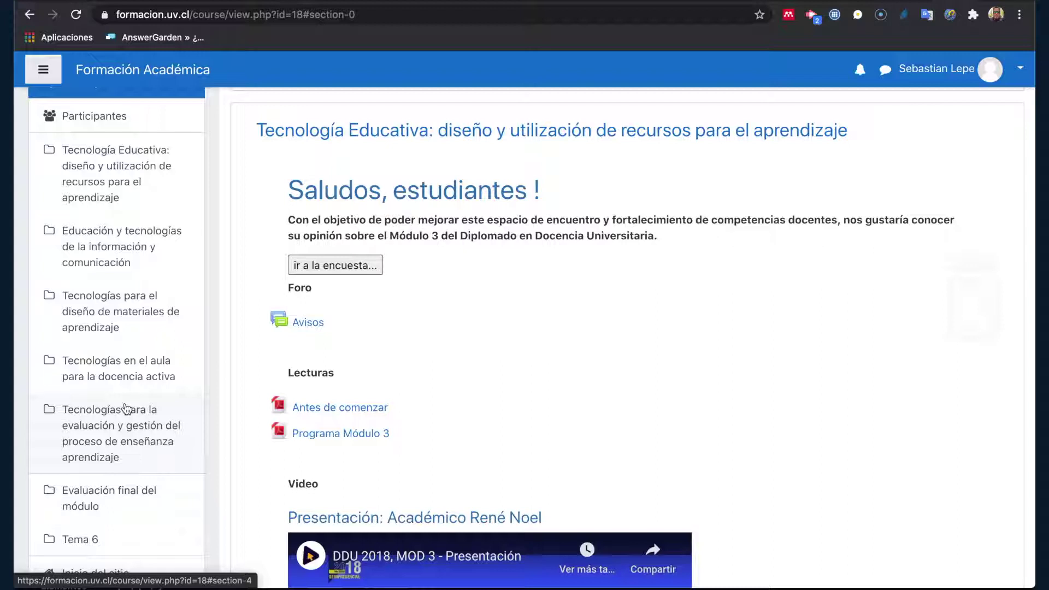
- Look over the remaining course navigation entries and the list of enrolled courses under "Mis cursos"
{"action": "scroll", "coordinate": [127, 409], "scroll_direction": "down", "scroll_amount": 4}
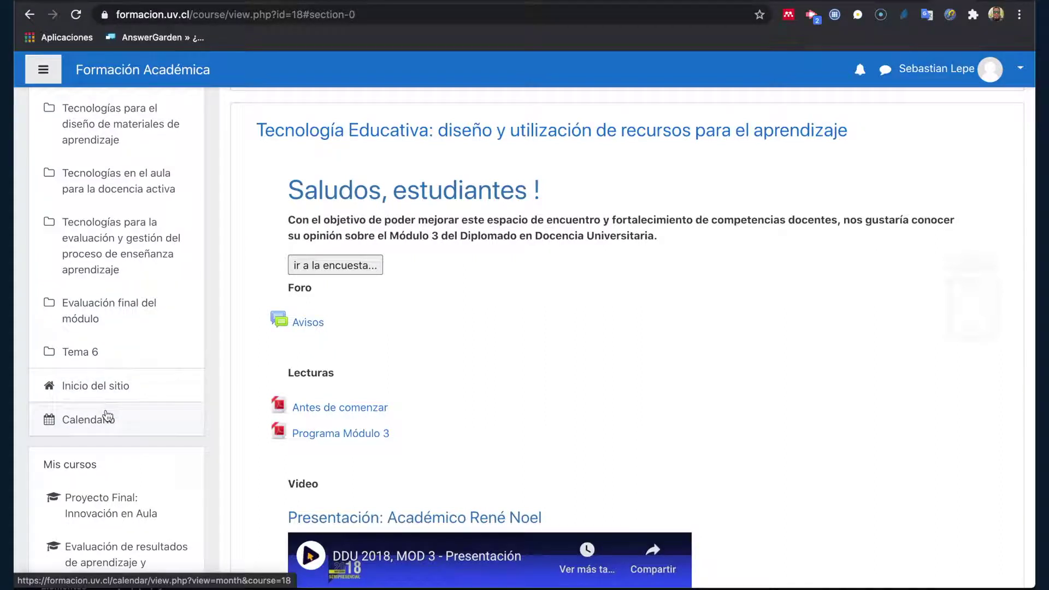
{"action": "scroll", "coordinate": [111, 415], "scroll_direction": "down", "scroll_amount": 3}
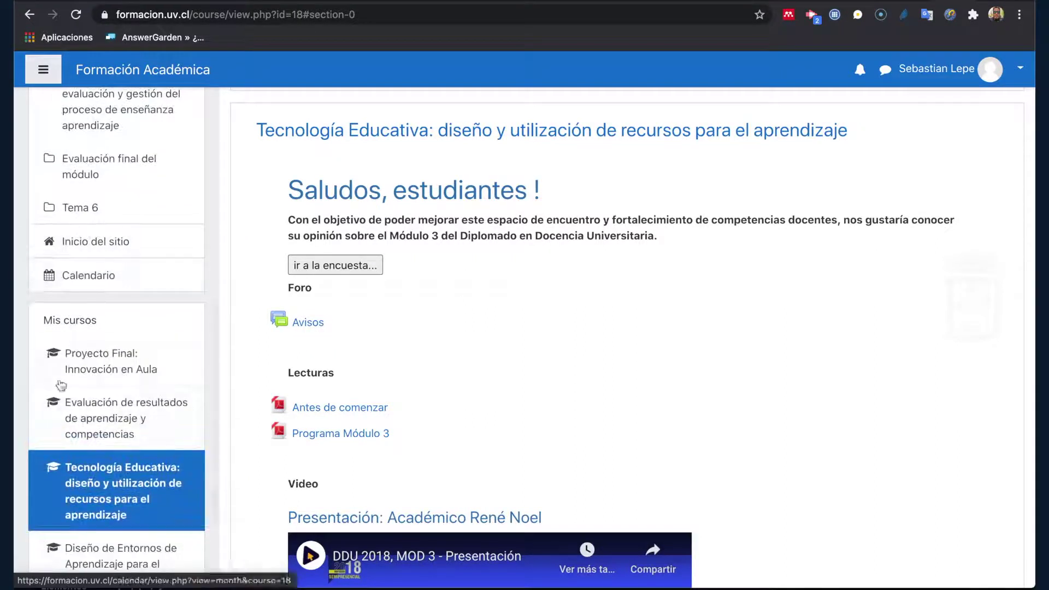
{"action": "scroll", "coordinate": [92, 273], "scroll_direction": "down", "scroll_amount": 3}
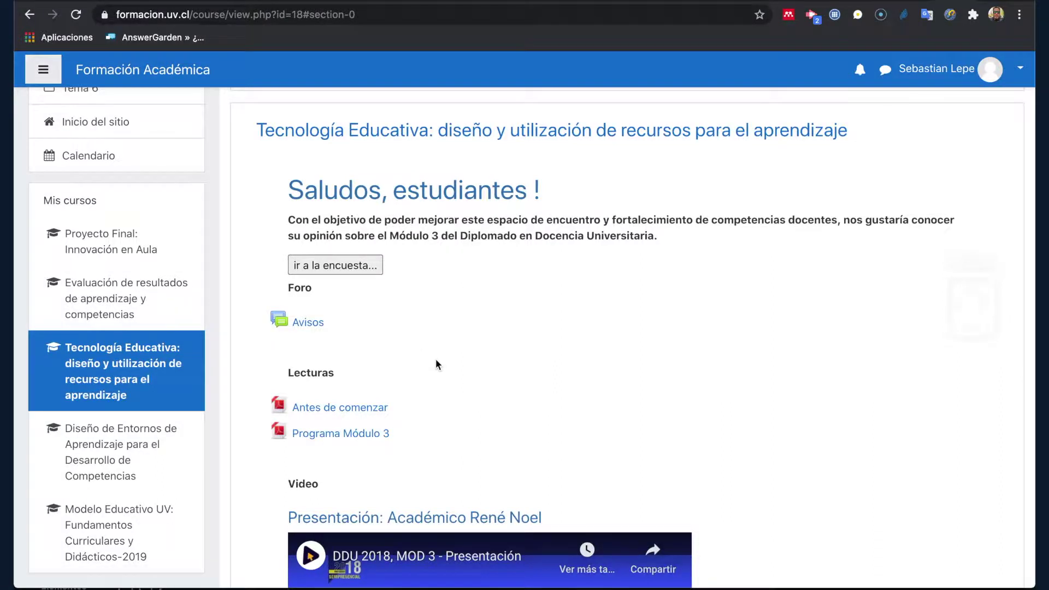
{"action": "scroll", "coordinate": [621, 328], "scroll_direction": "up", "scroll_amount": 3}
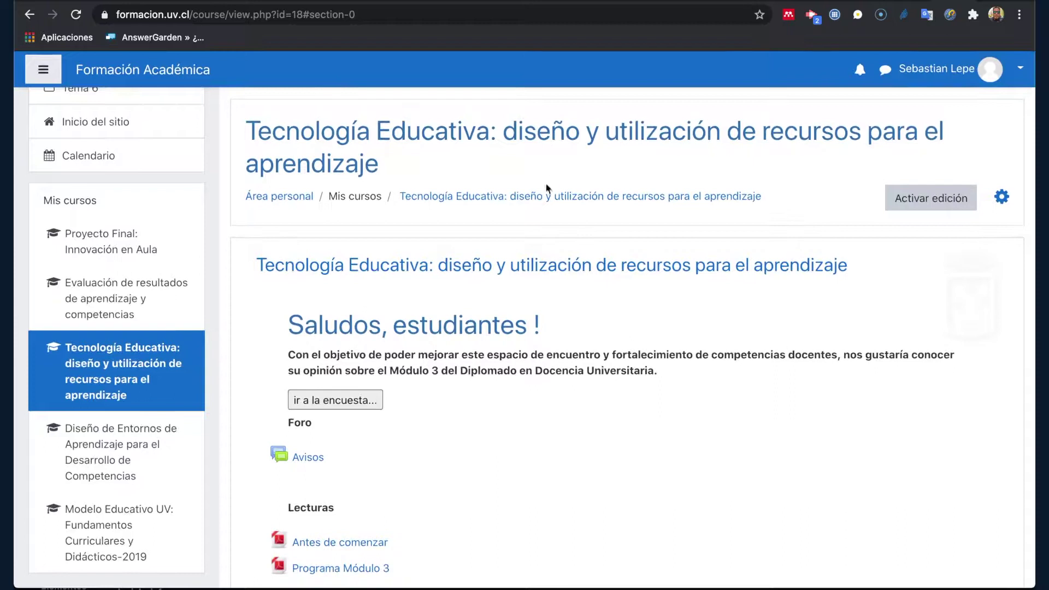